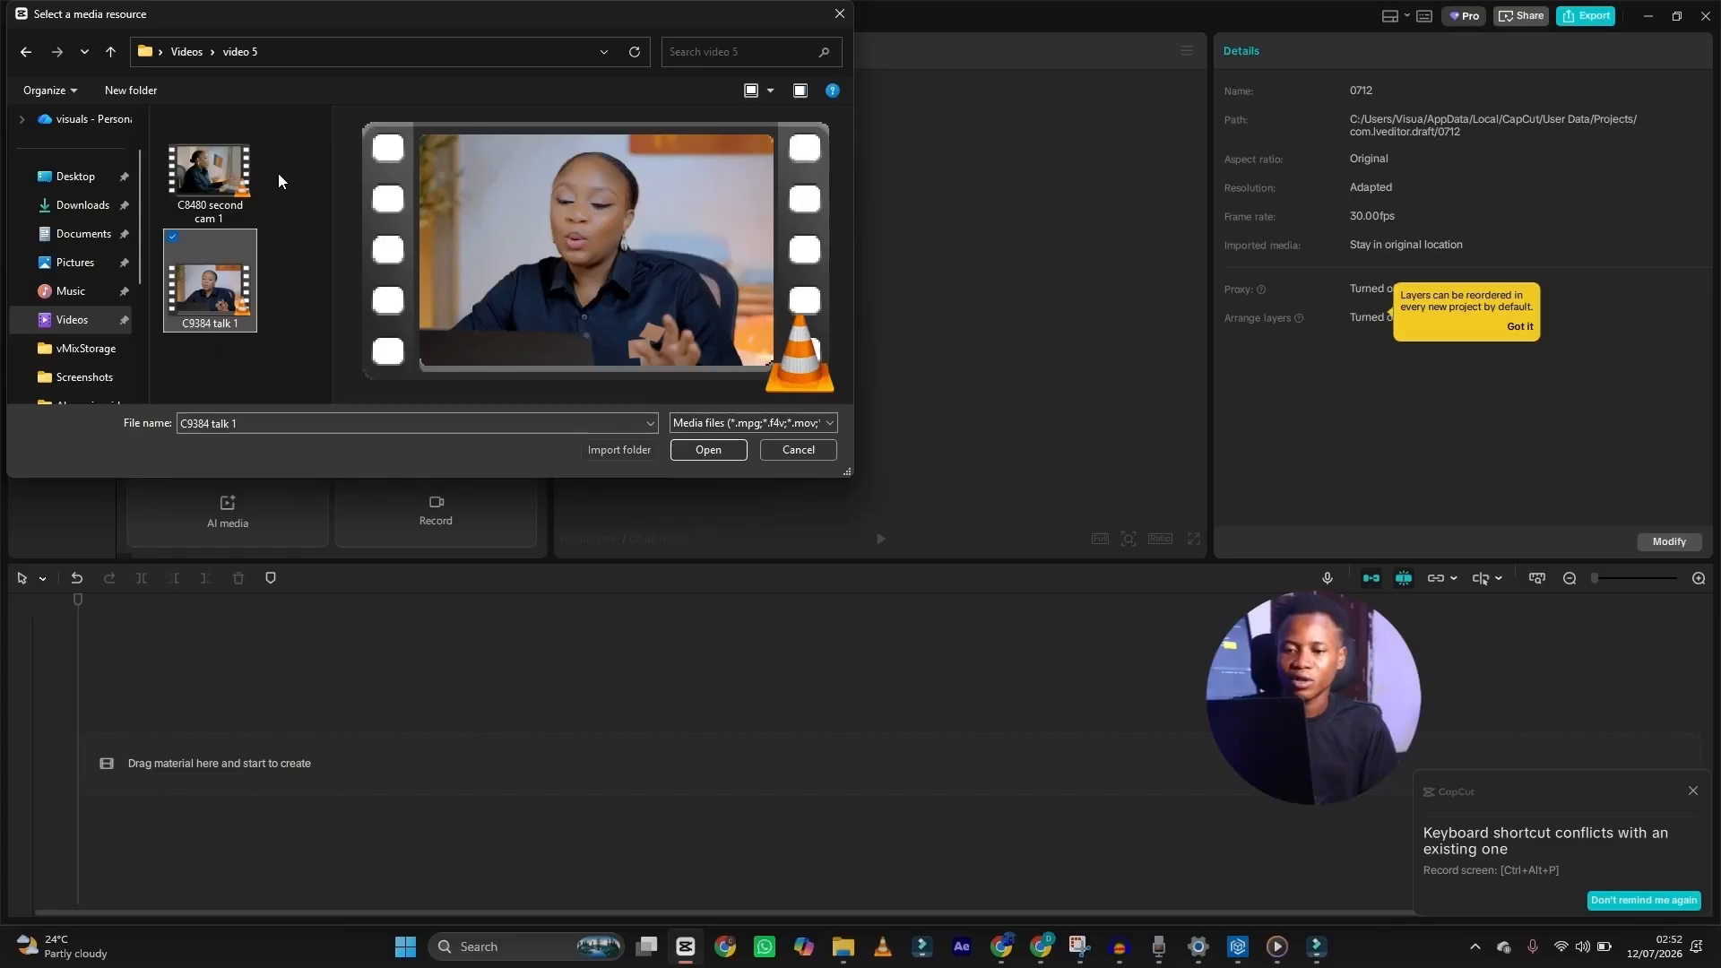
# Import the C8480 second cam 1 and C9384 talk 1 videos and combine them into a multi-camera clip with Auto sync
pyautogui.keyDown('ctrl'); pyautogui.click(238, 171); pyautogui.keyUp('ctrl')
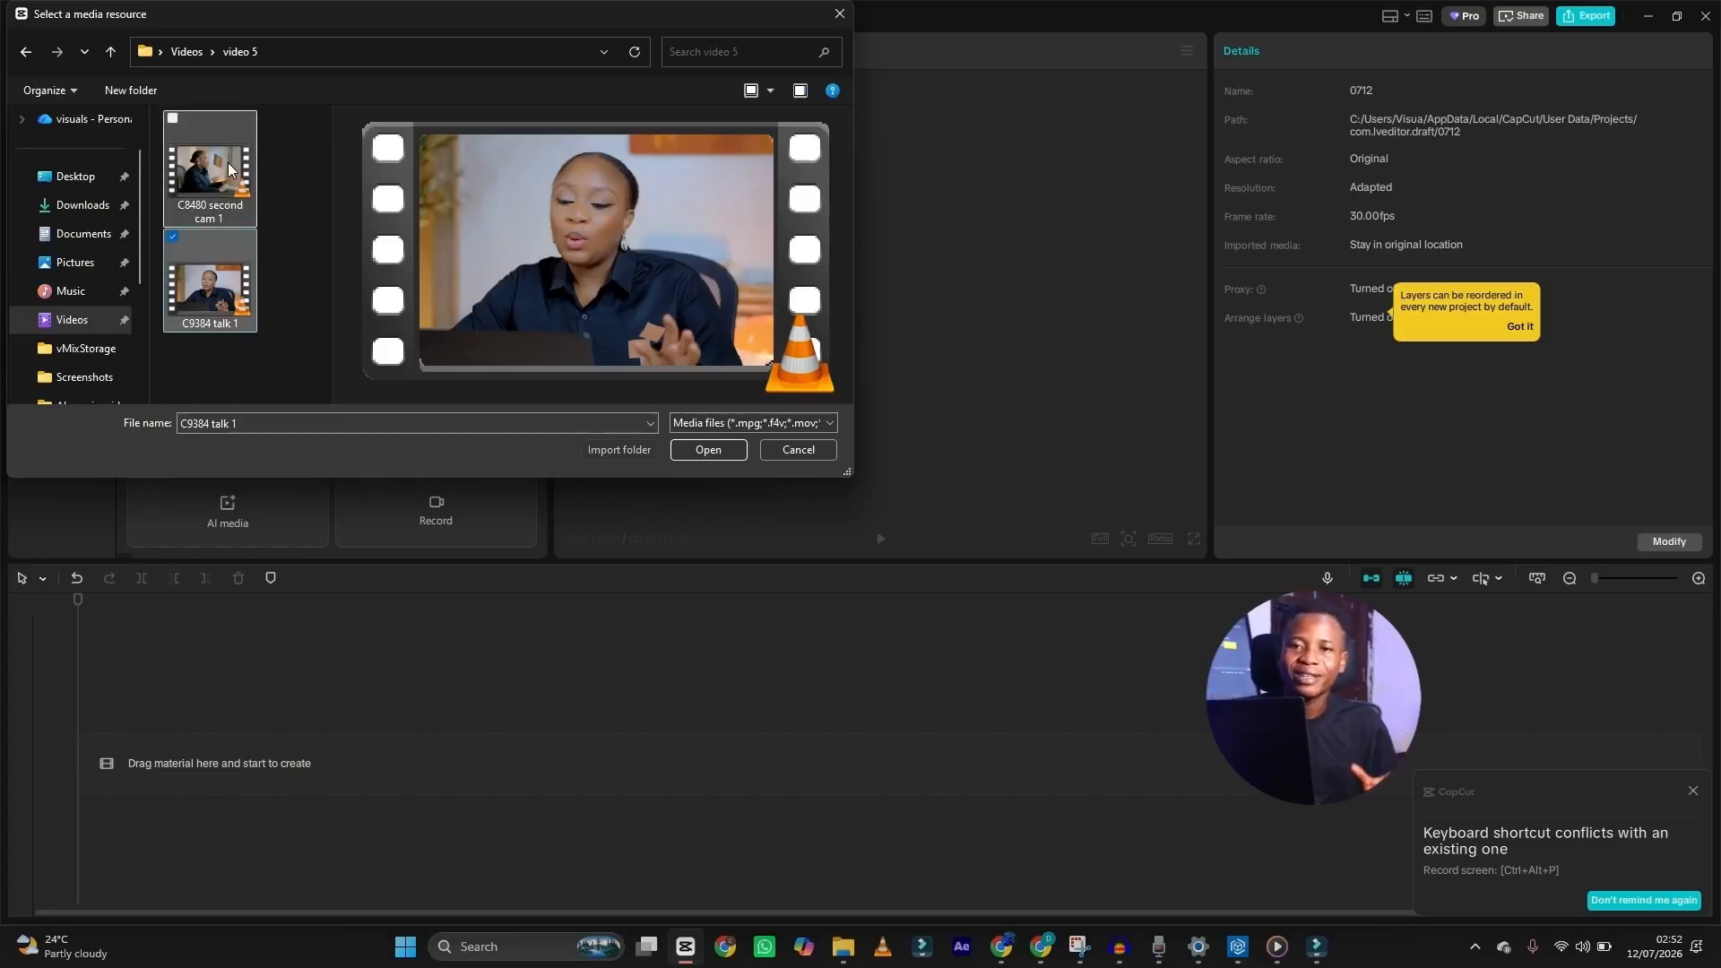
pyautogui.click(704, 453)
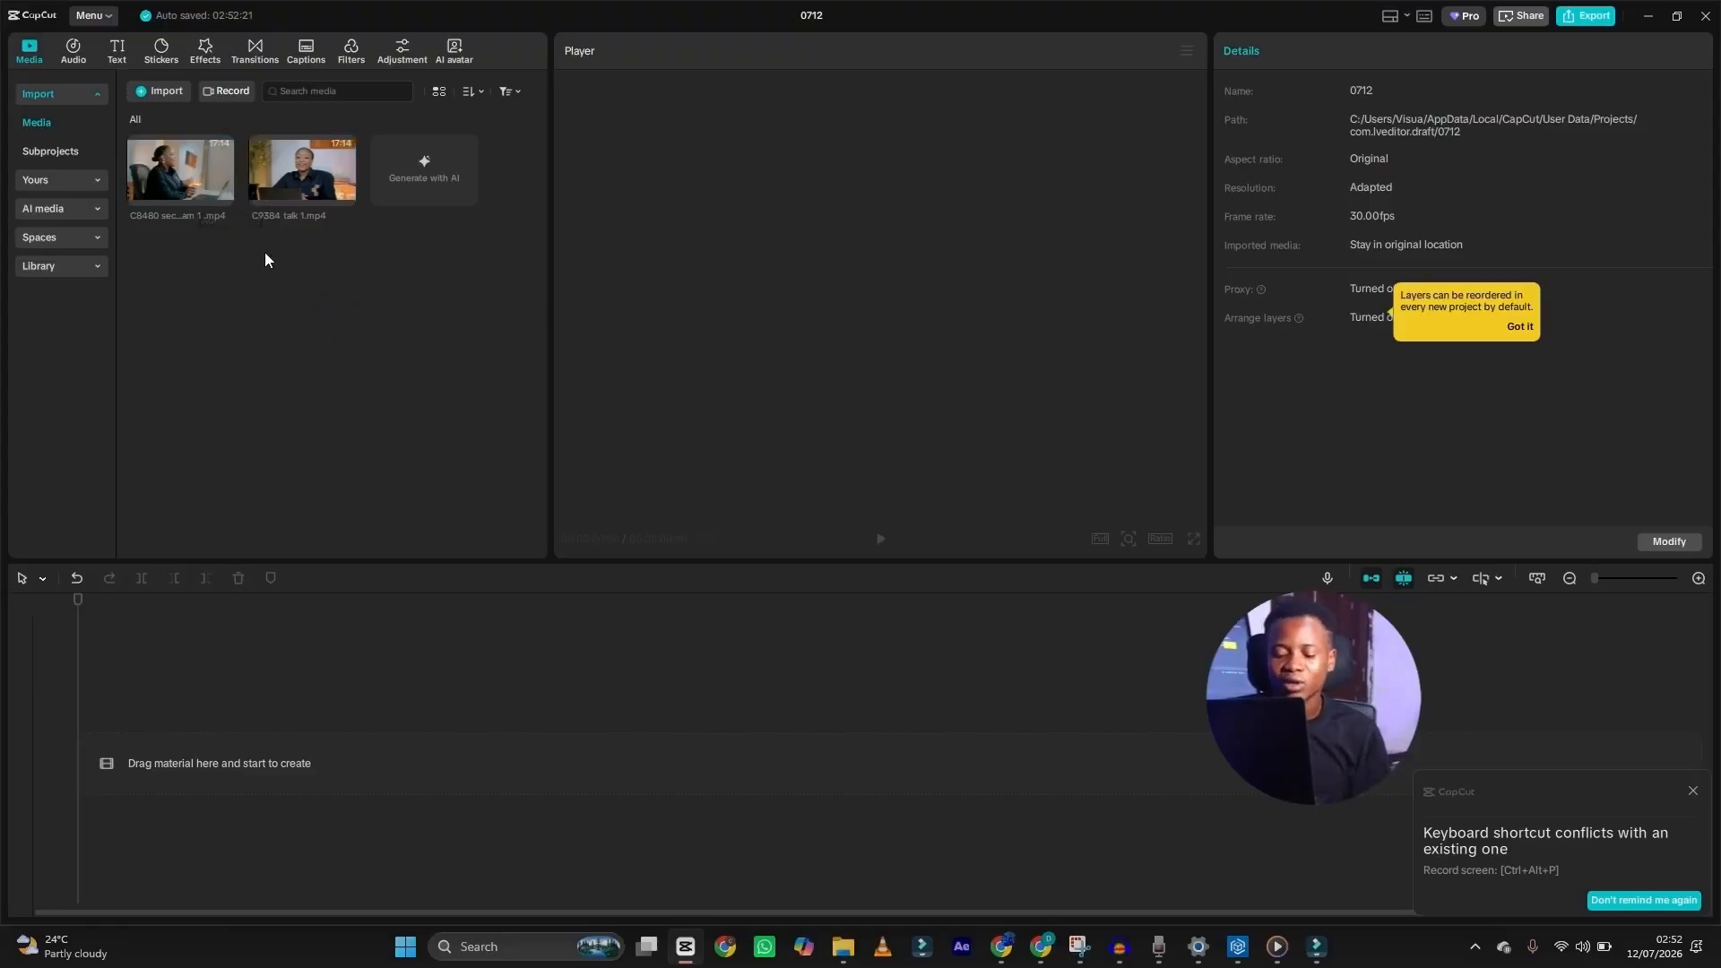
pyautogui.moveTo(267, 255); pyautogui.dragTo(164, 184)
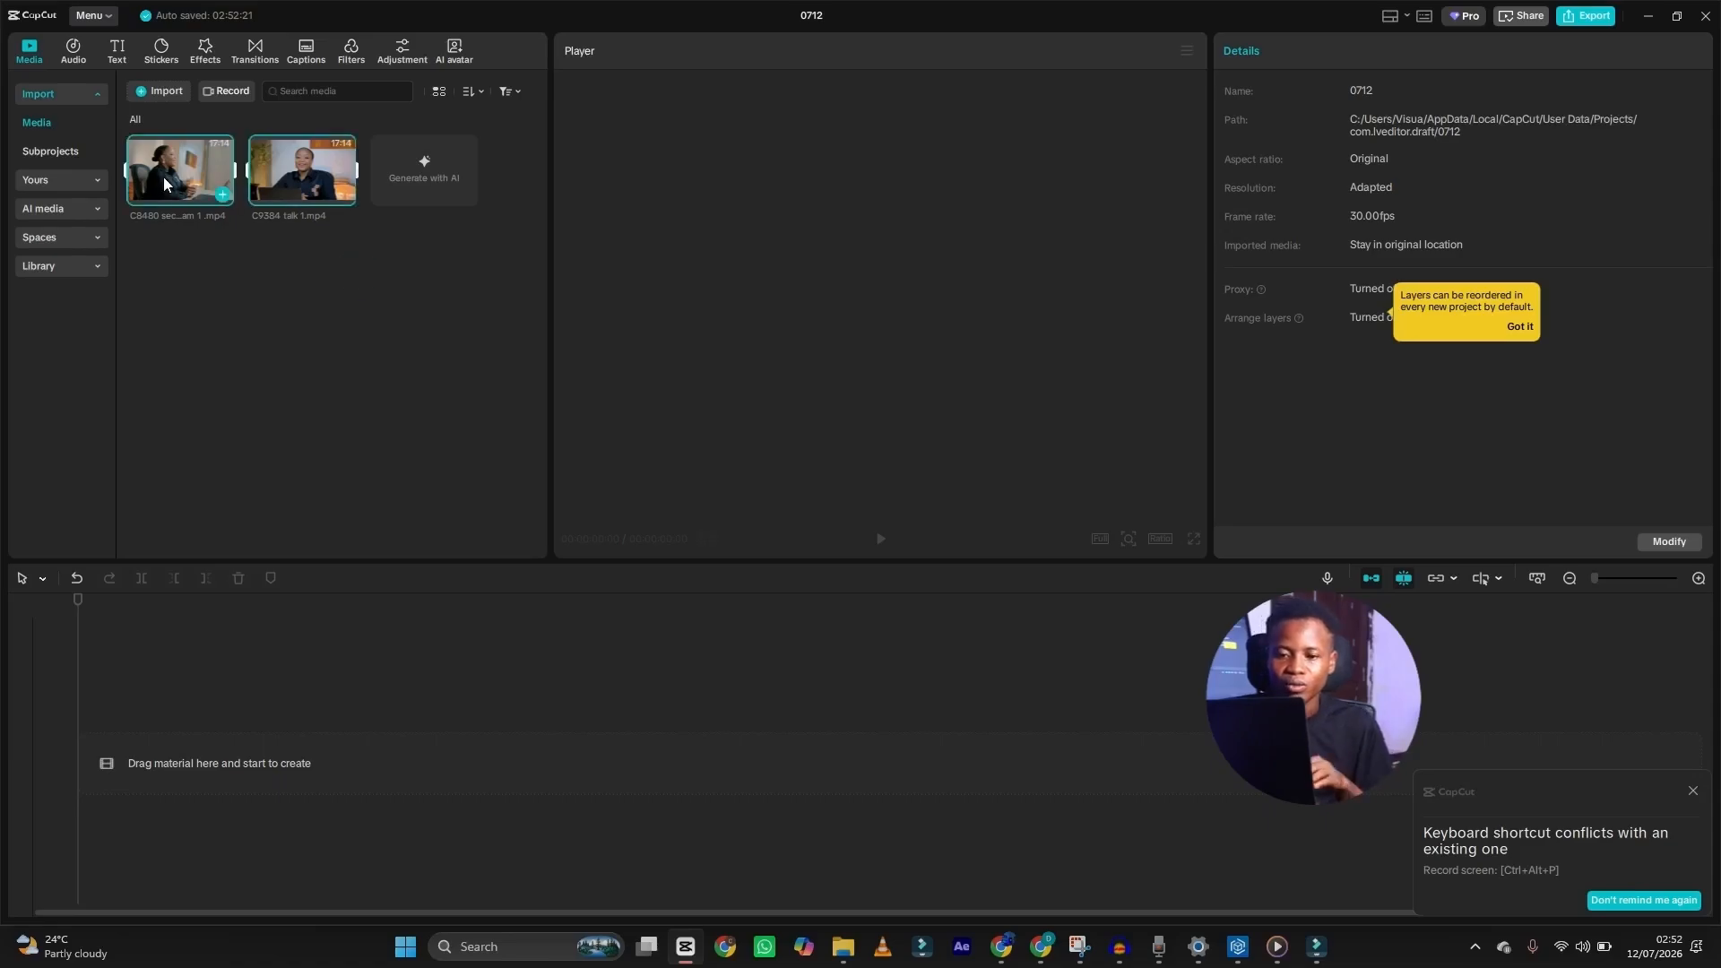
pyautogui.rightClick(163, 177)
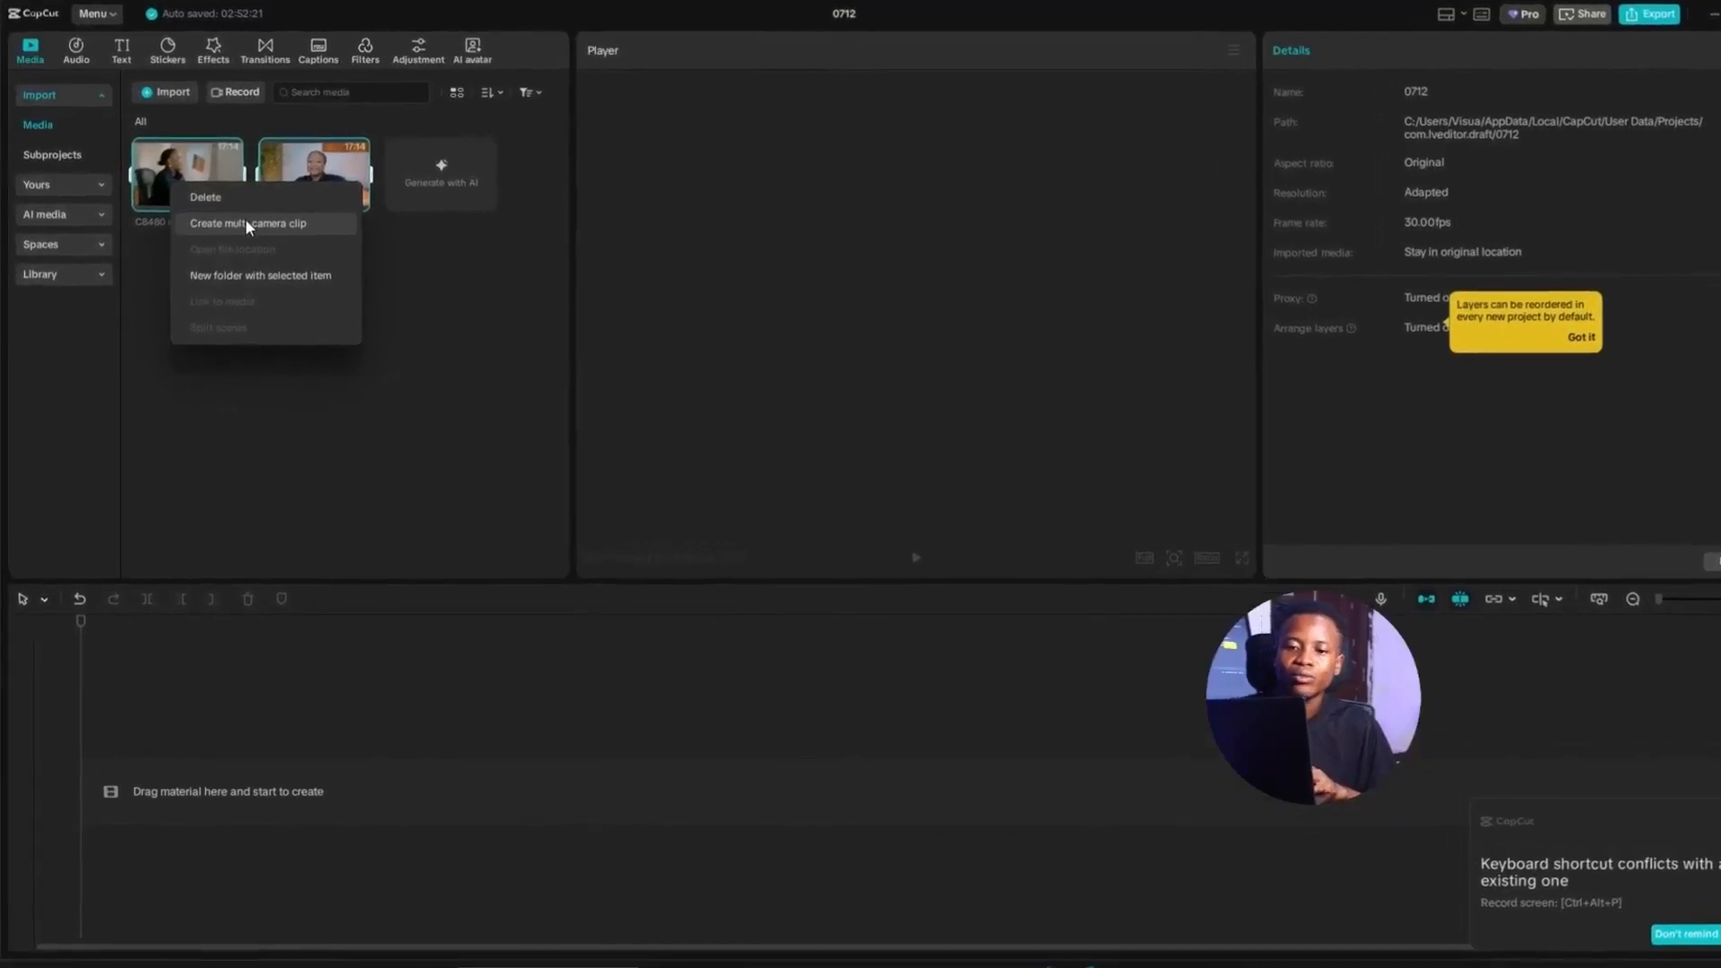
pyautogui.click(238, 225)
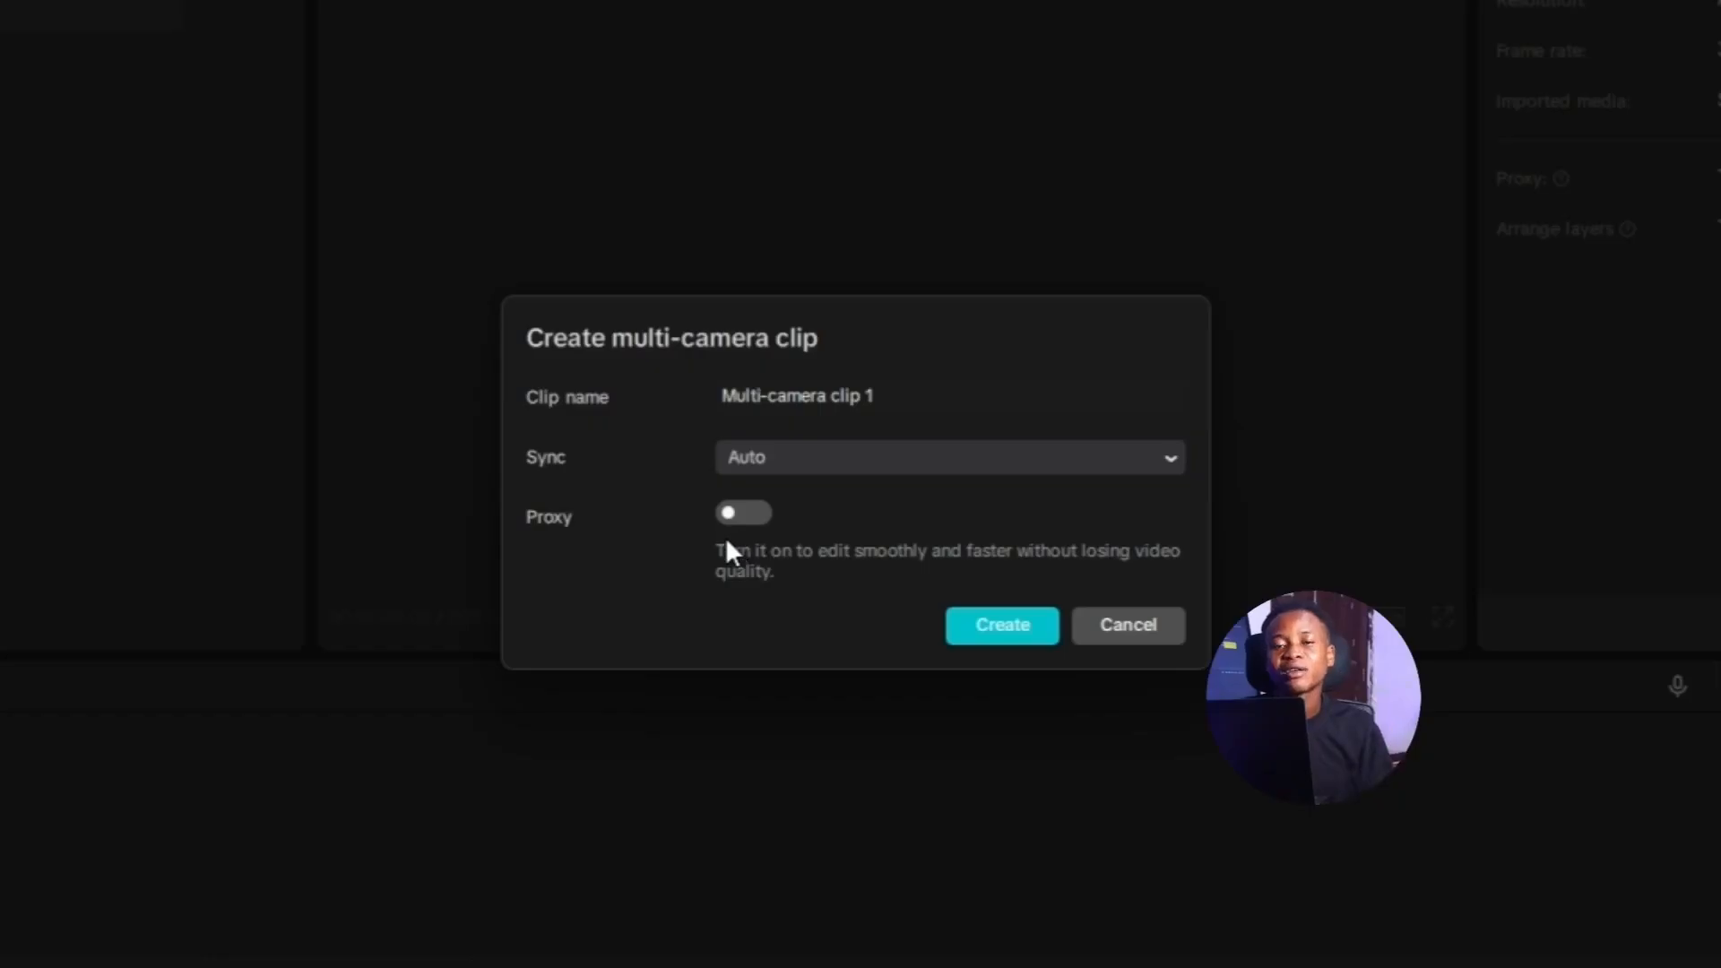
pyautogui.click(993, 629)
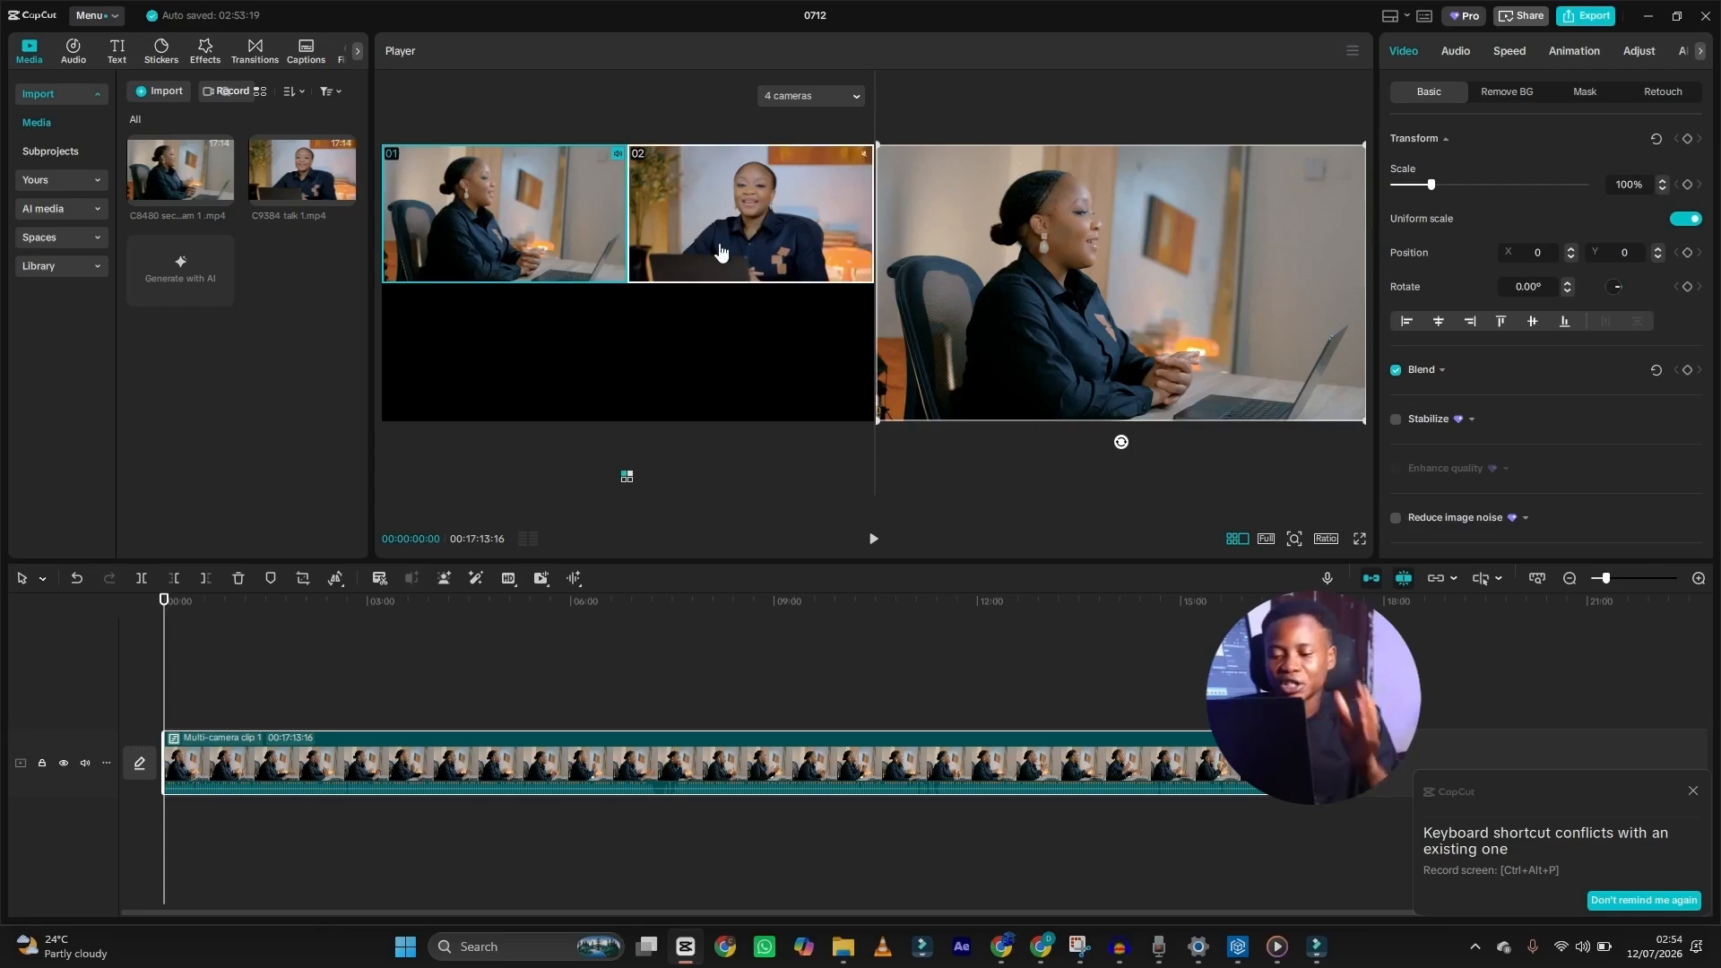
# Switch the whole uncut multi-camera clip to camera 02, back to camera 01, and finally to camera 02
pyautogui.click(781, 233)
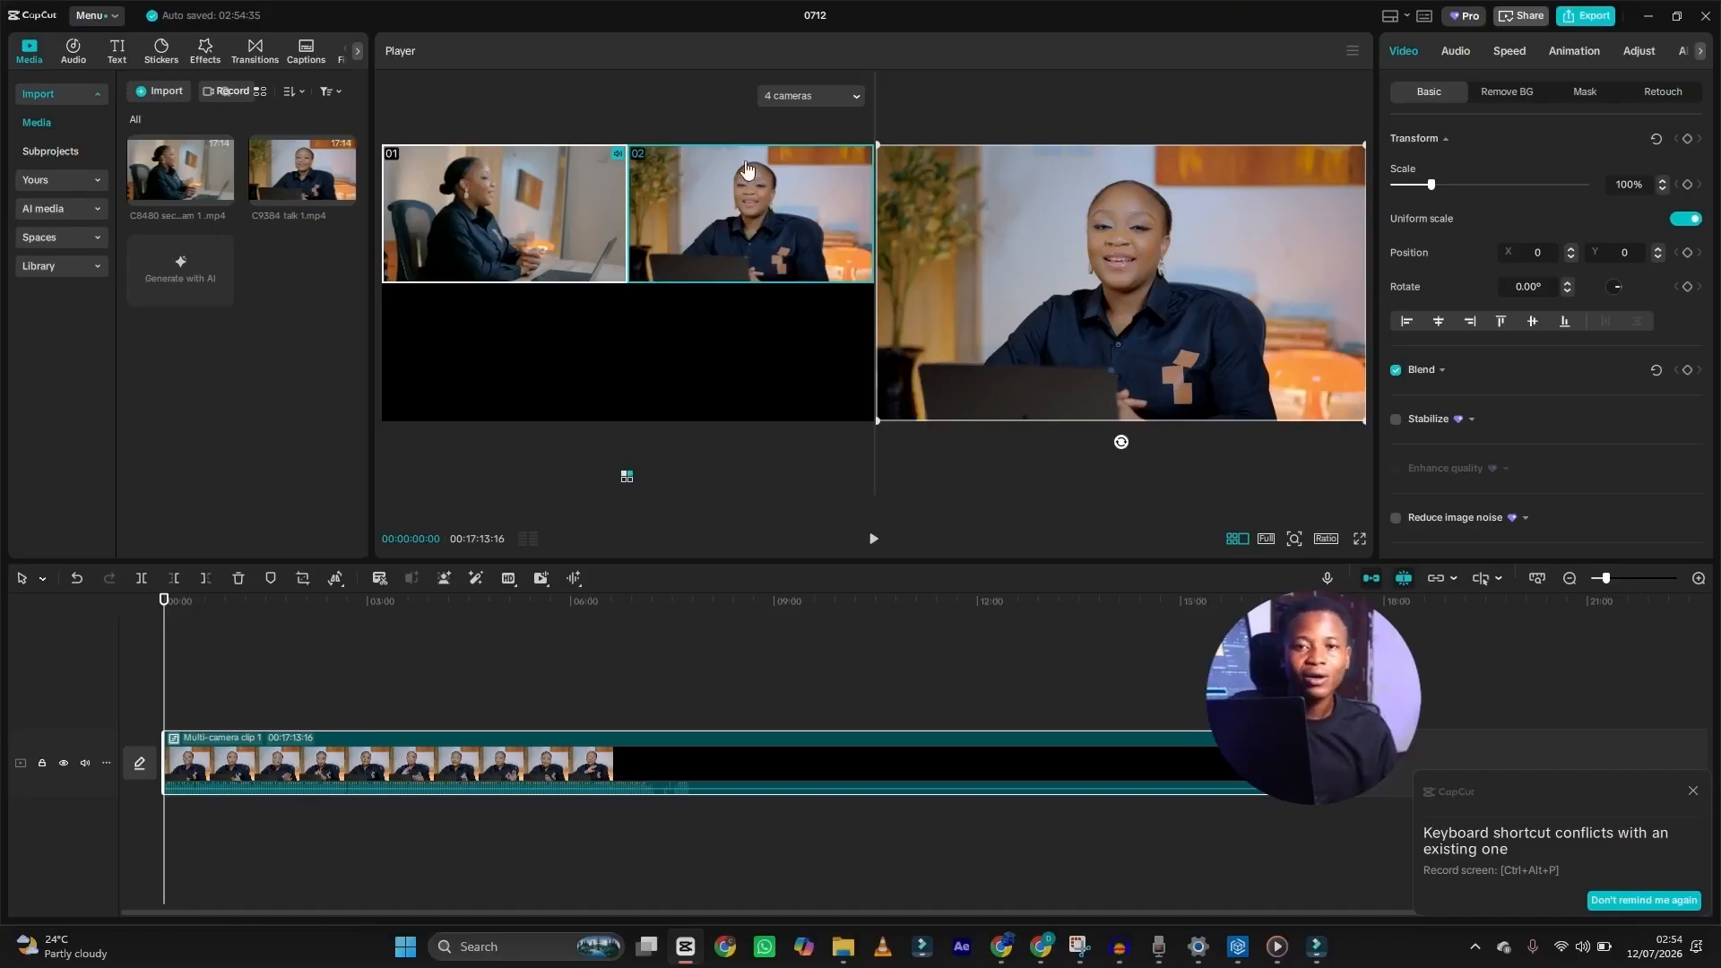
pyautogui.press('1')
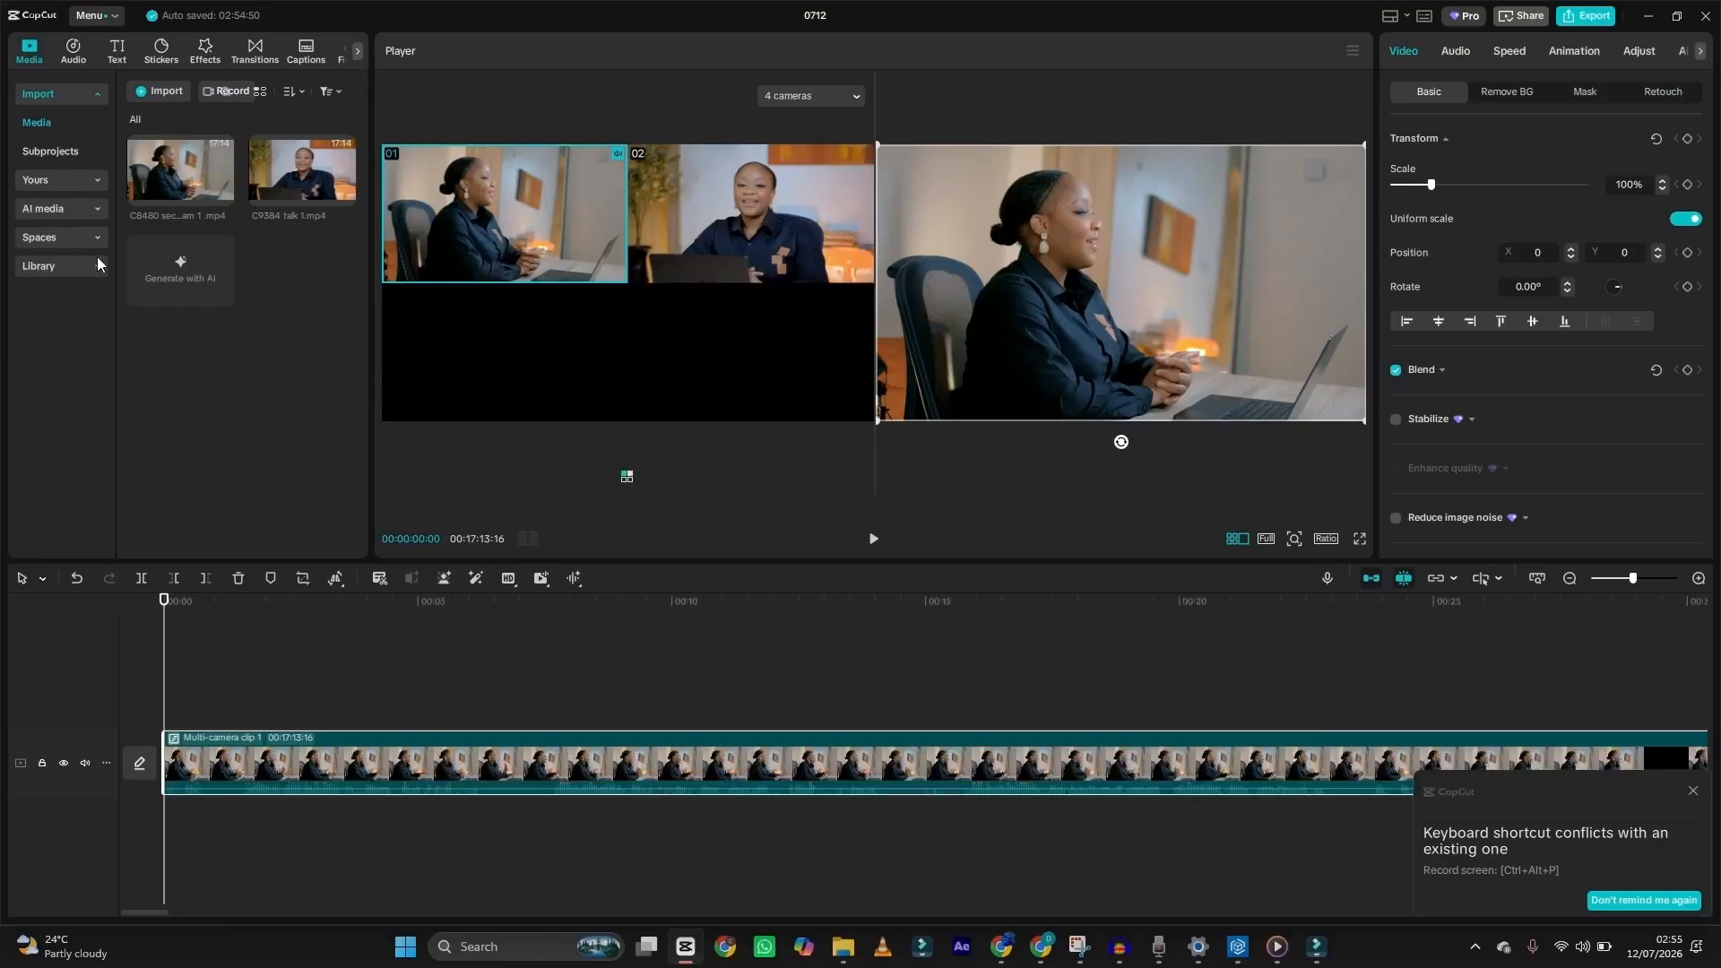
pyautogui.click(749, 227)
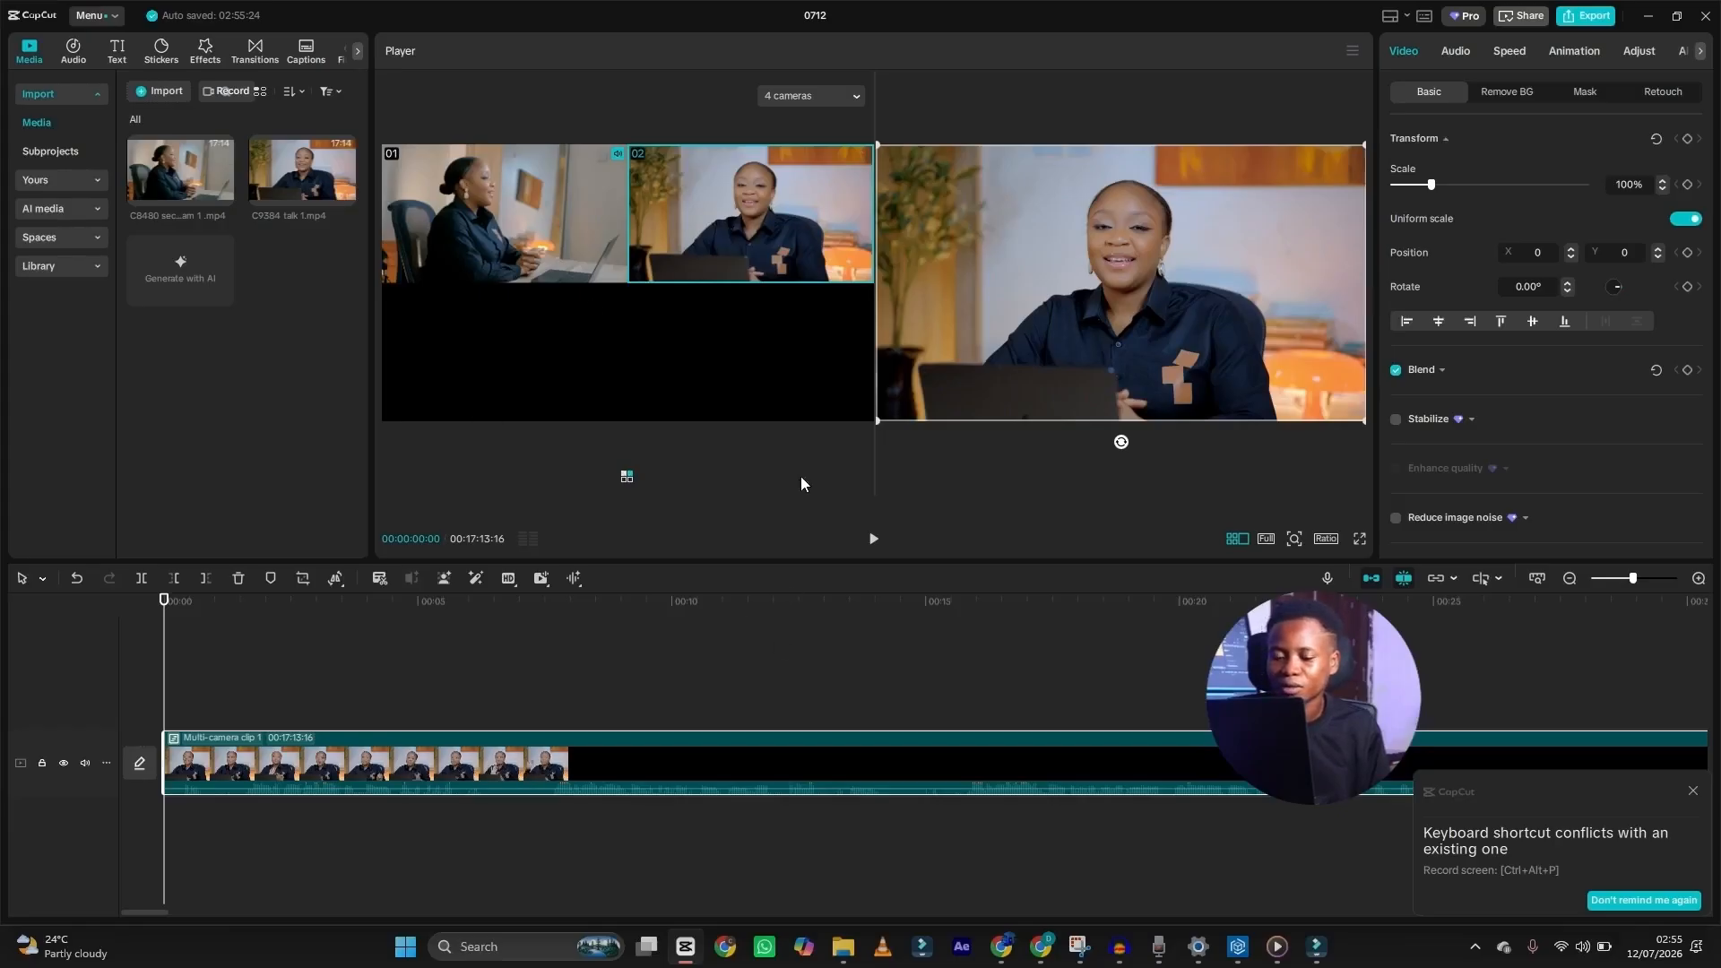
# Play from the start, cut to camera 01 at about 6 seconds, and cut back to camera 02 at 00:00:08:05
pyautogui.click(874, 539)
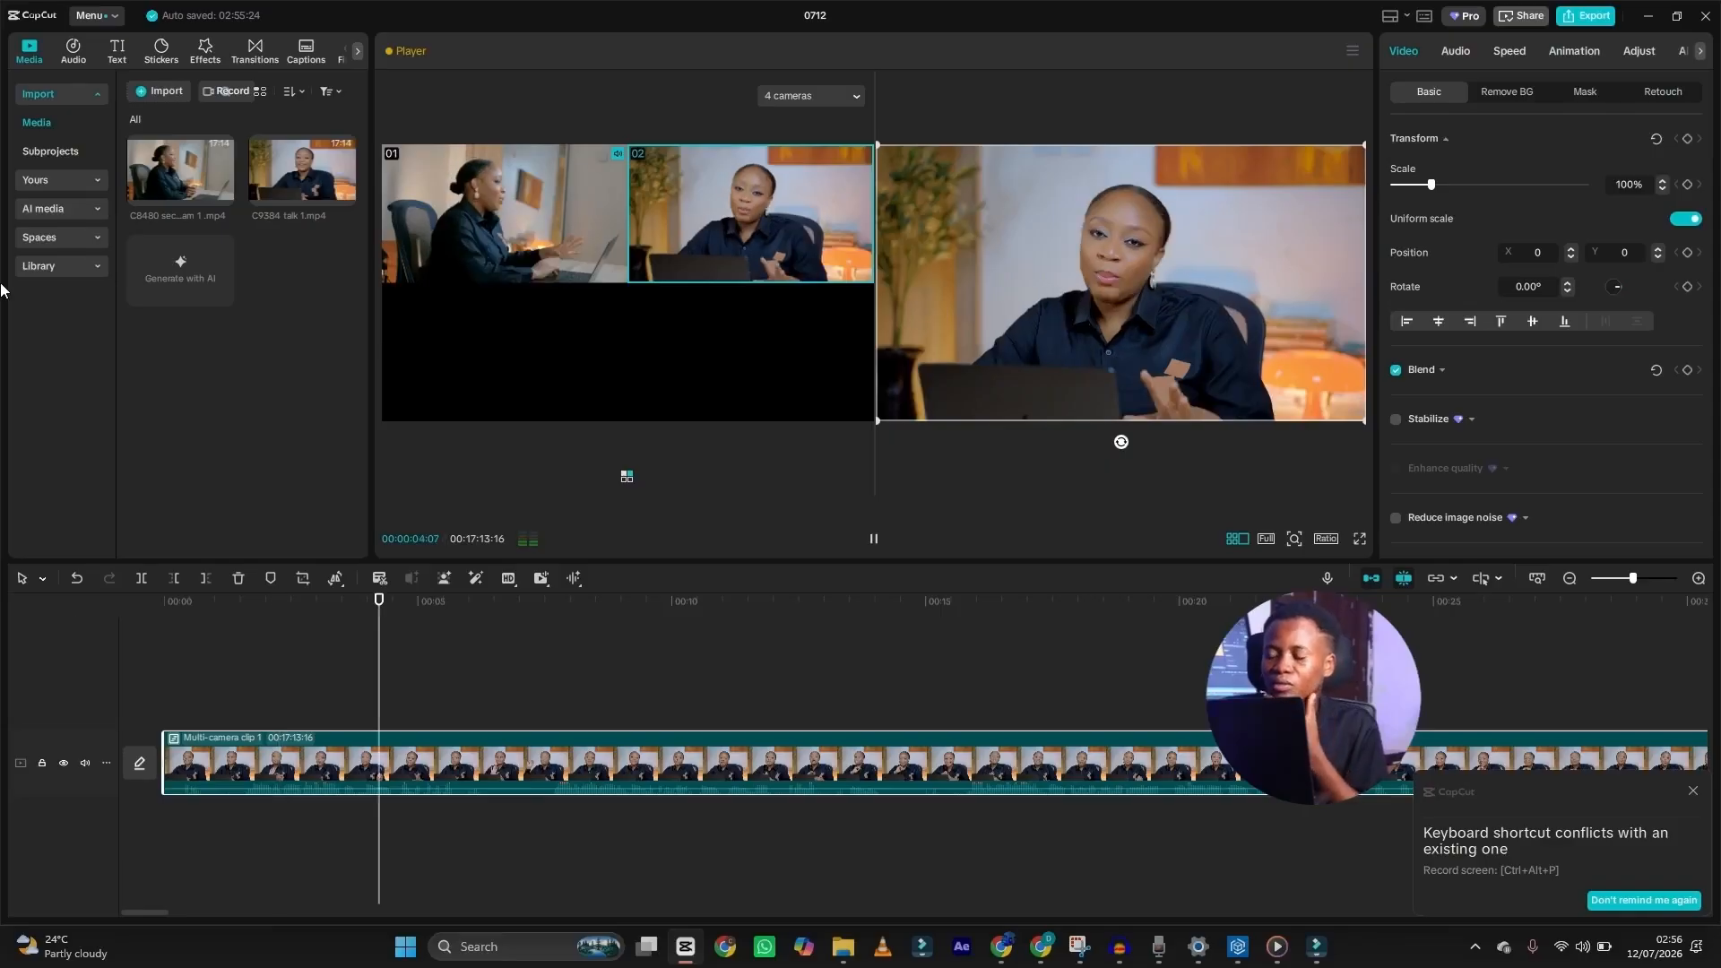
pyautogui.click(465, 194)
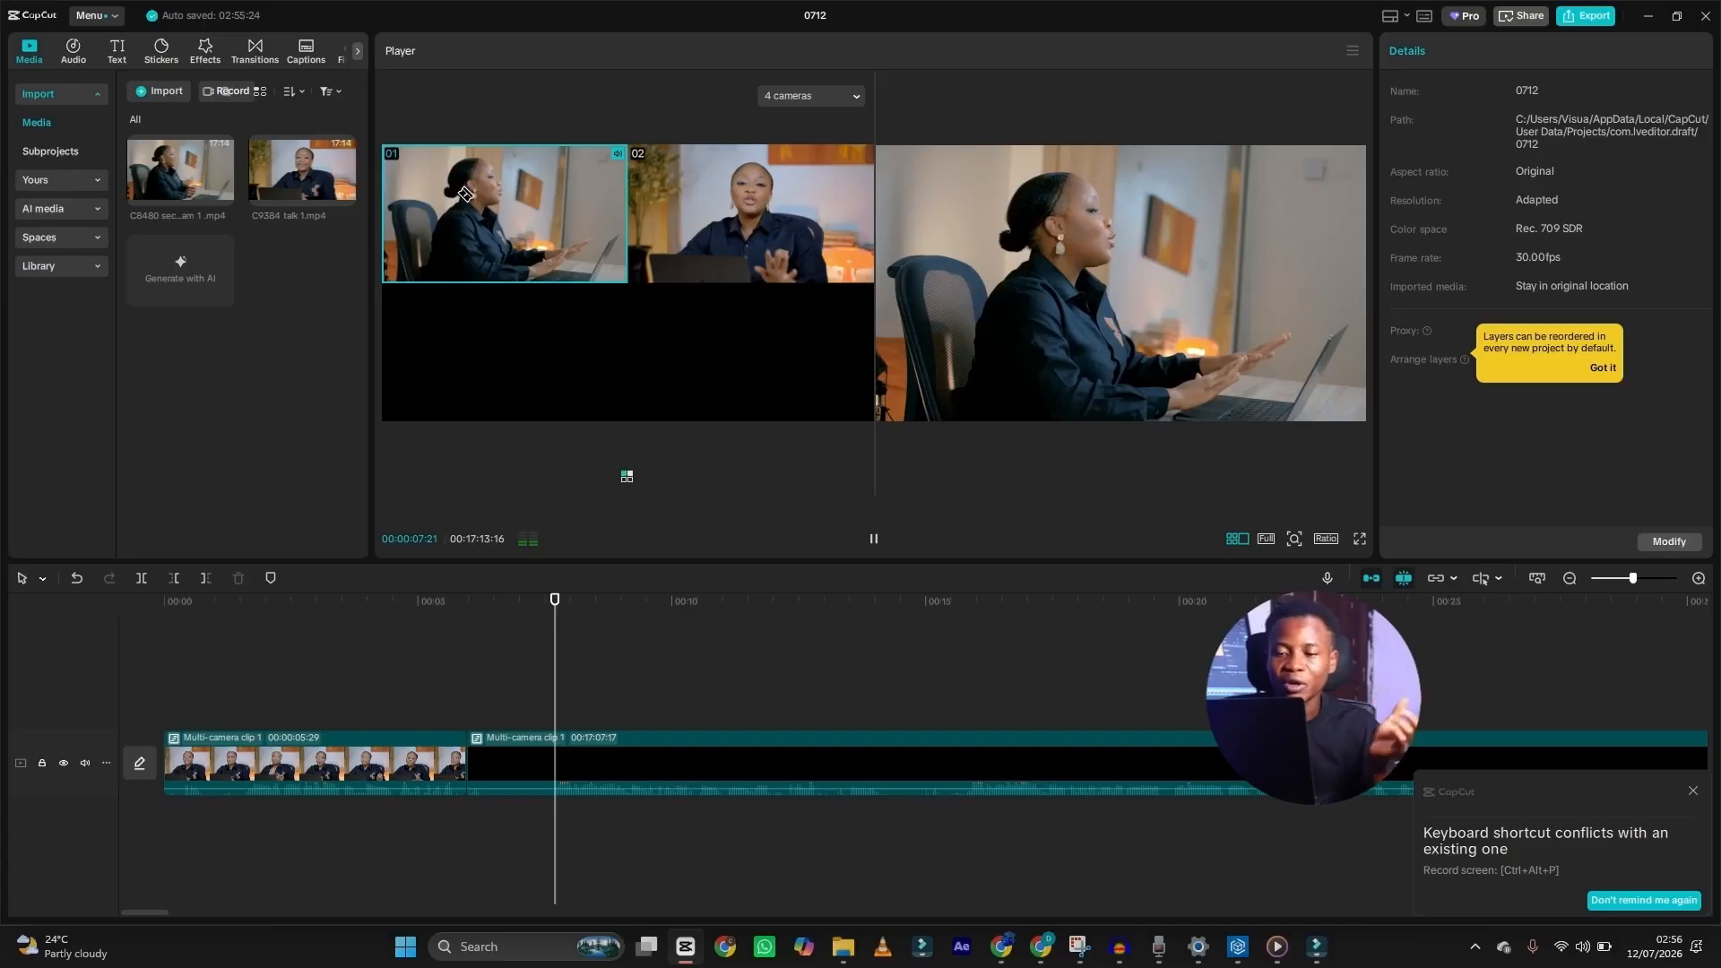
pyautogui.press('space')
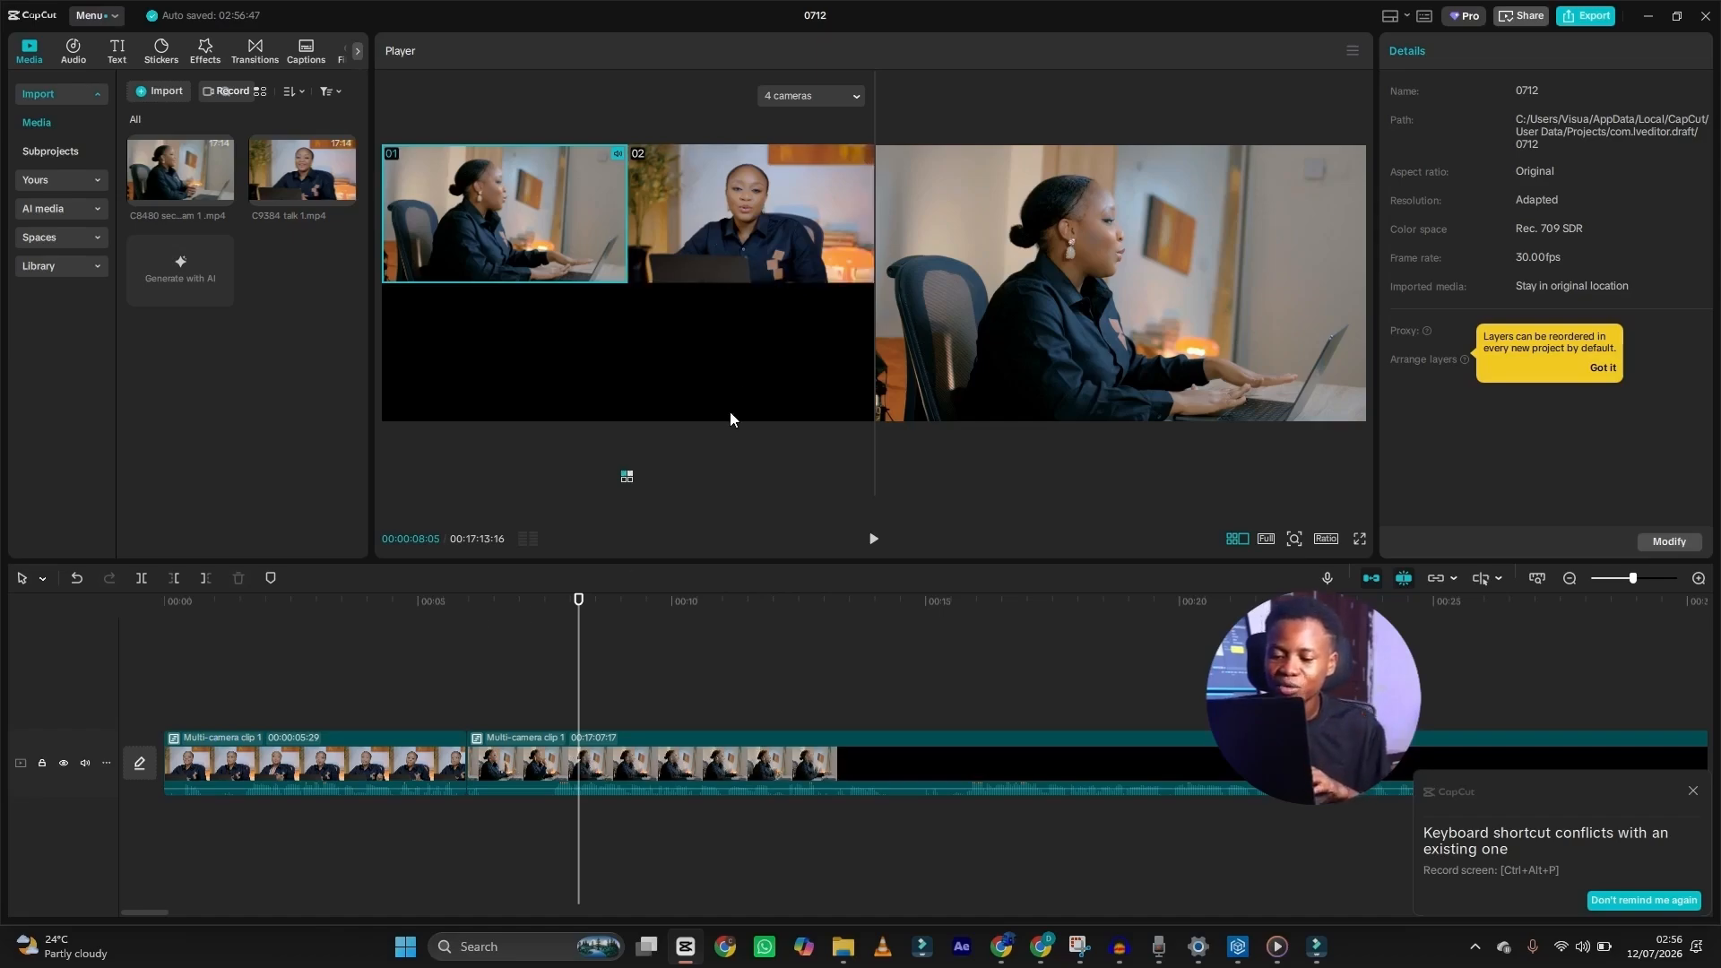
pyautogui.click(739, 220)
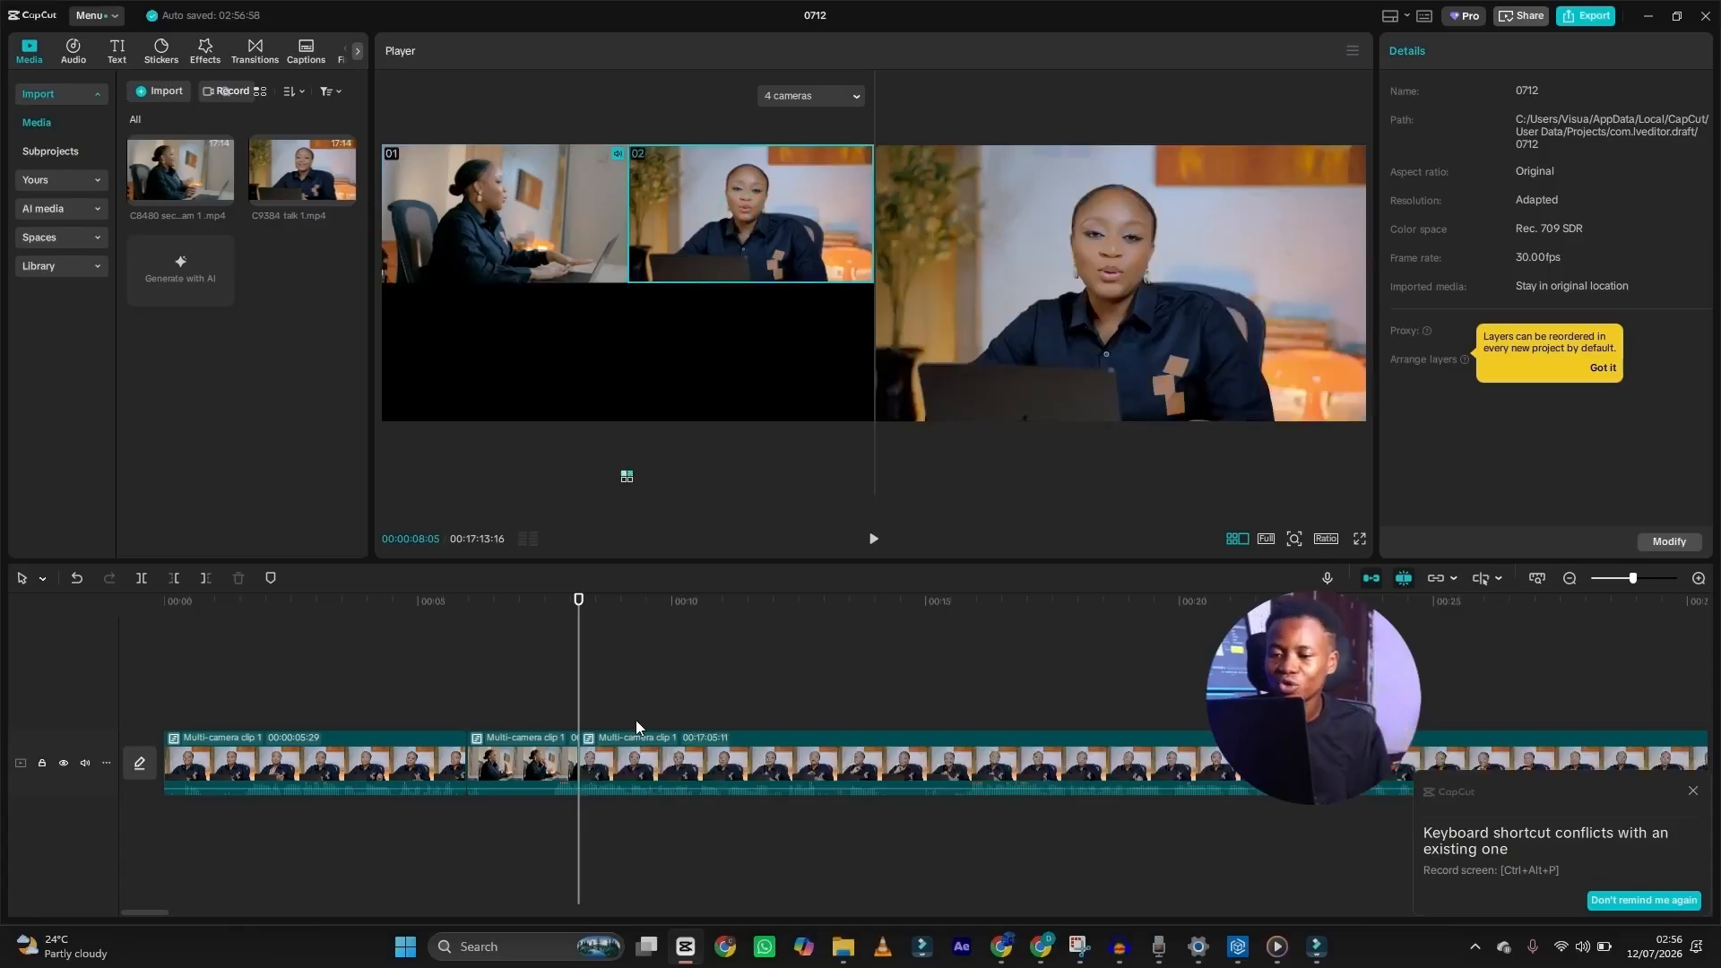
# Change the first segment of the multi-camera clip to camera 01
pyautogui.click(615, 772)
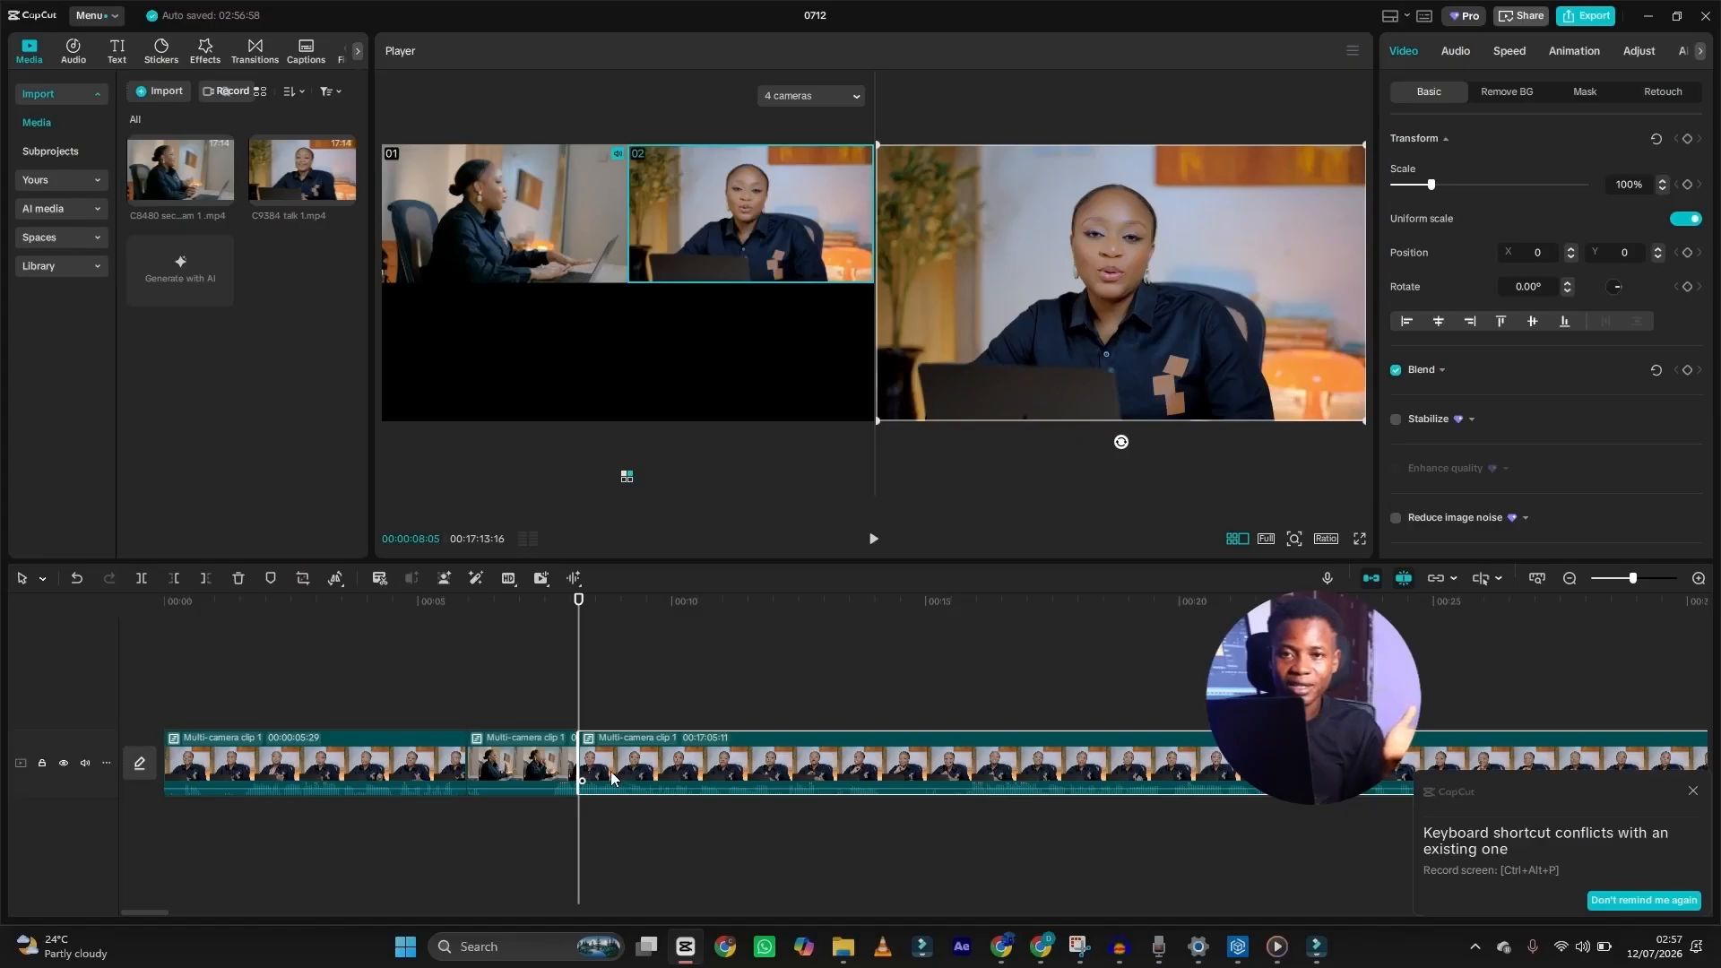
pyautogui.moveTo(578, 598); pyautogui.dragTo(172, 599)
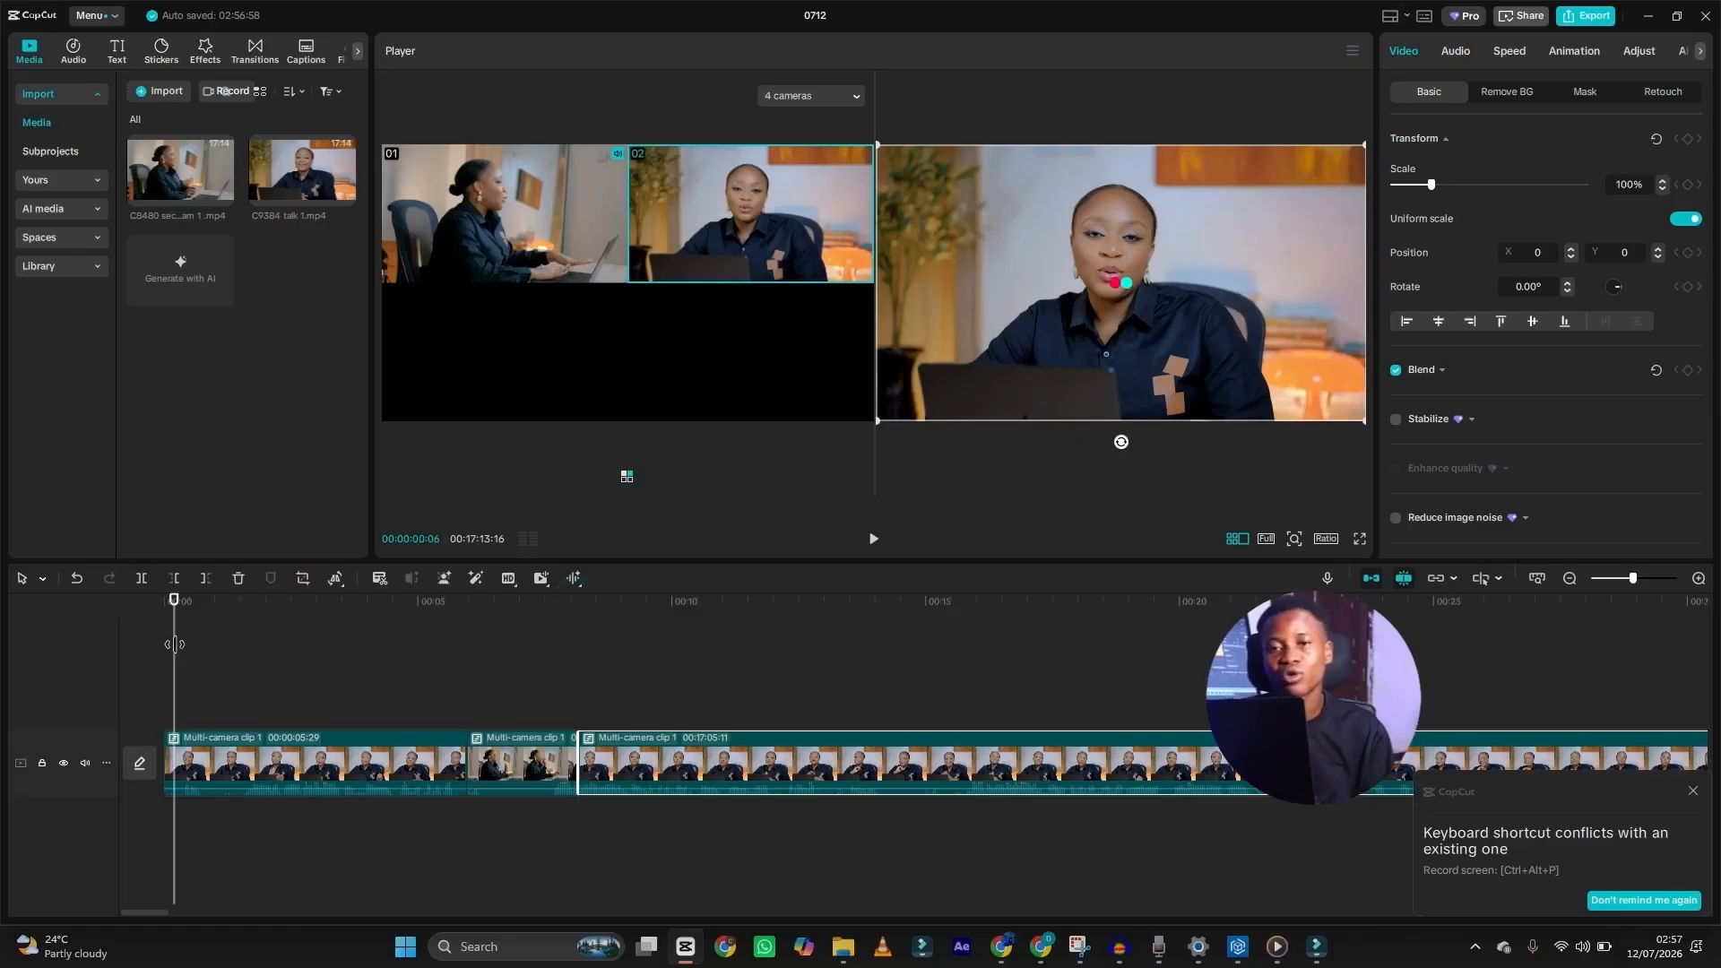
pyautogui.click(258, 743)
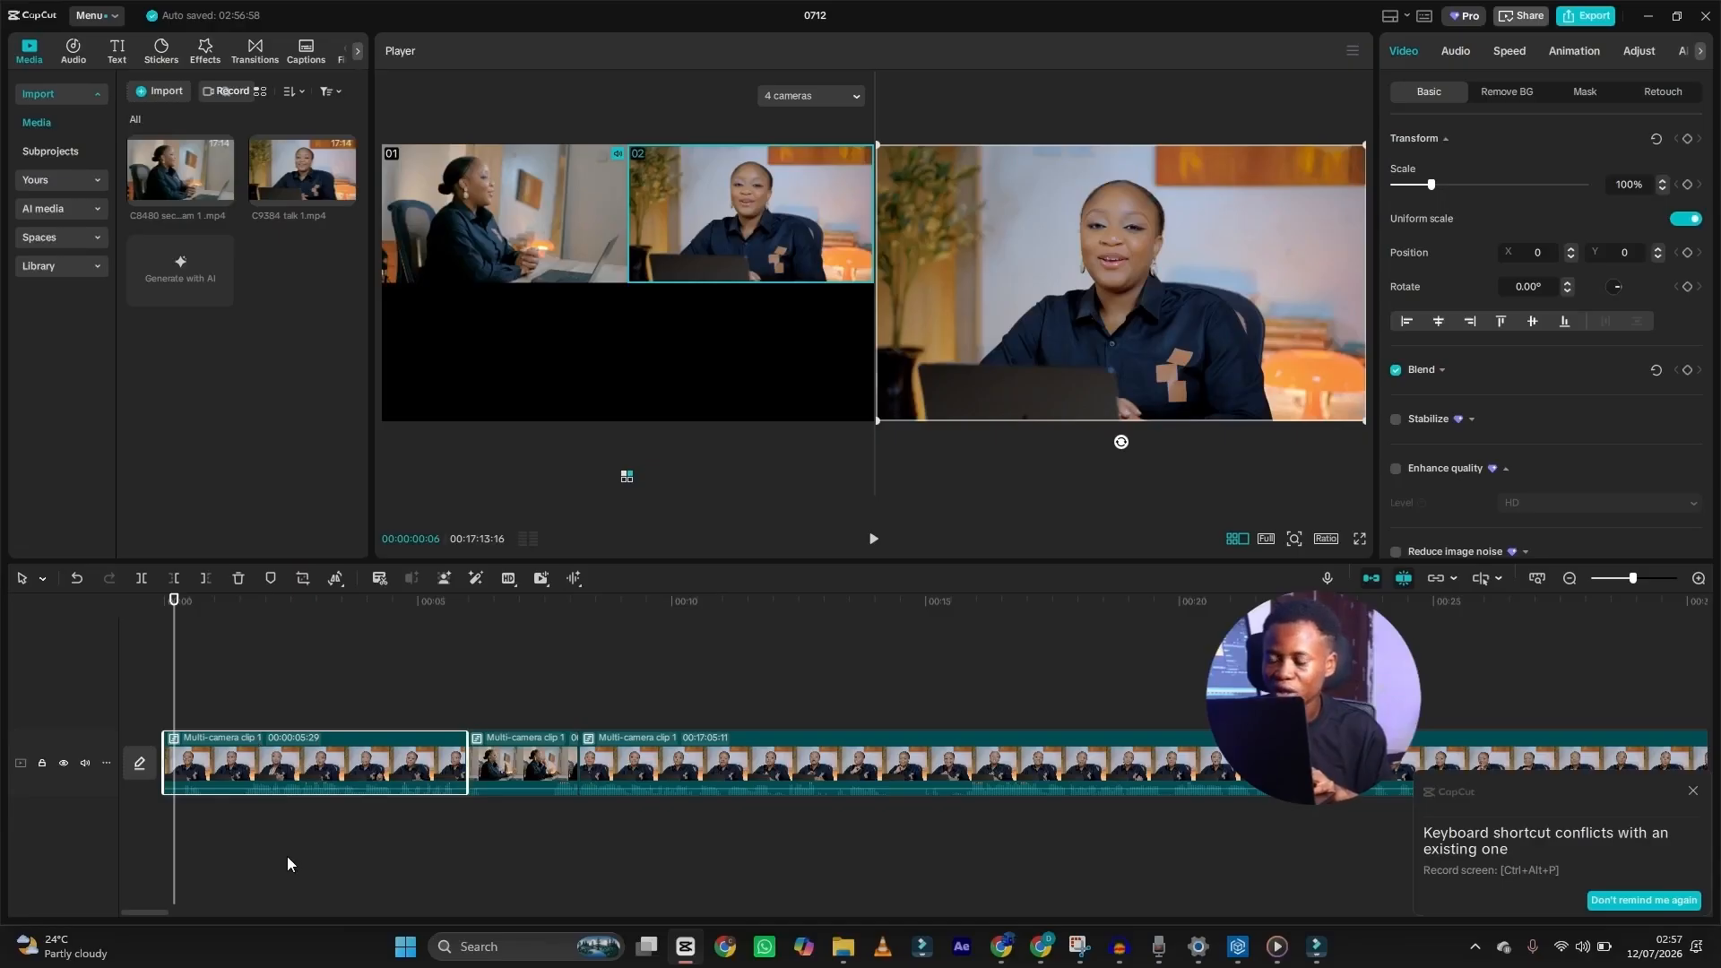
pyautogui.click(287, 856)
pyautogui.click(255, 742)
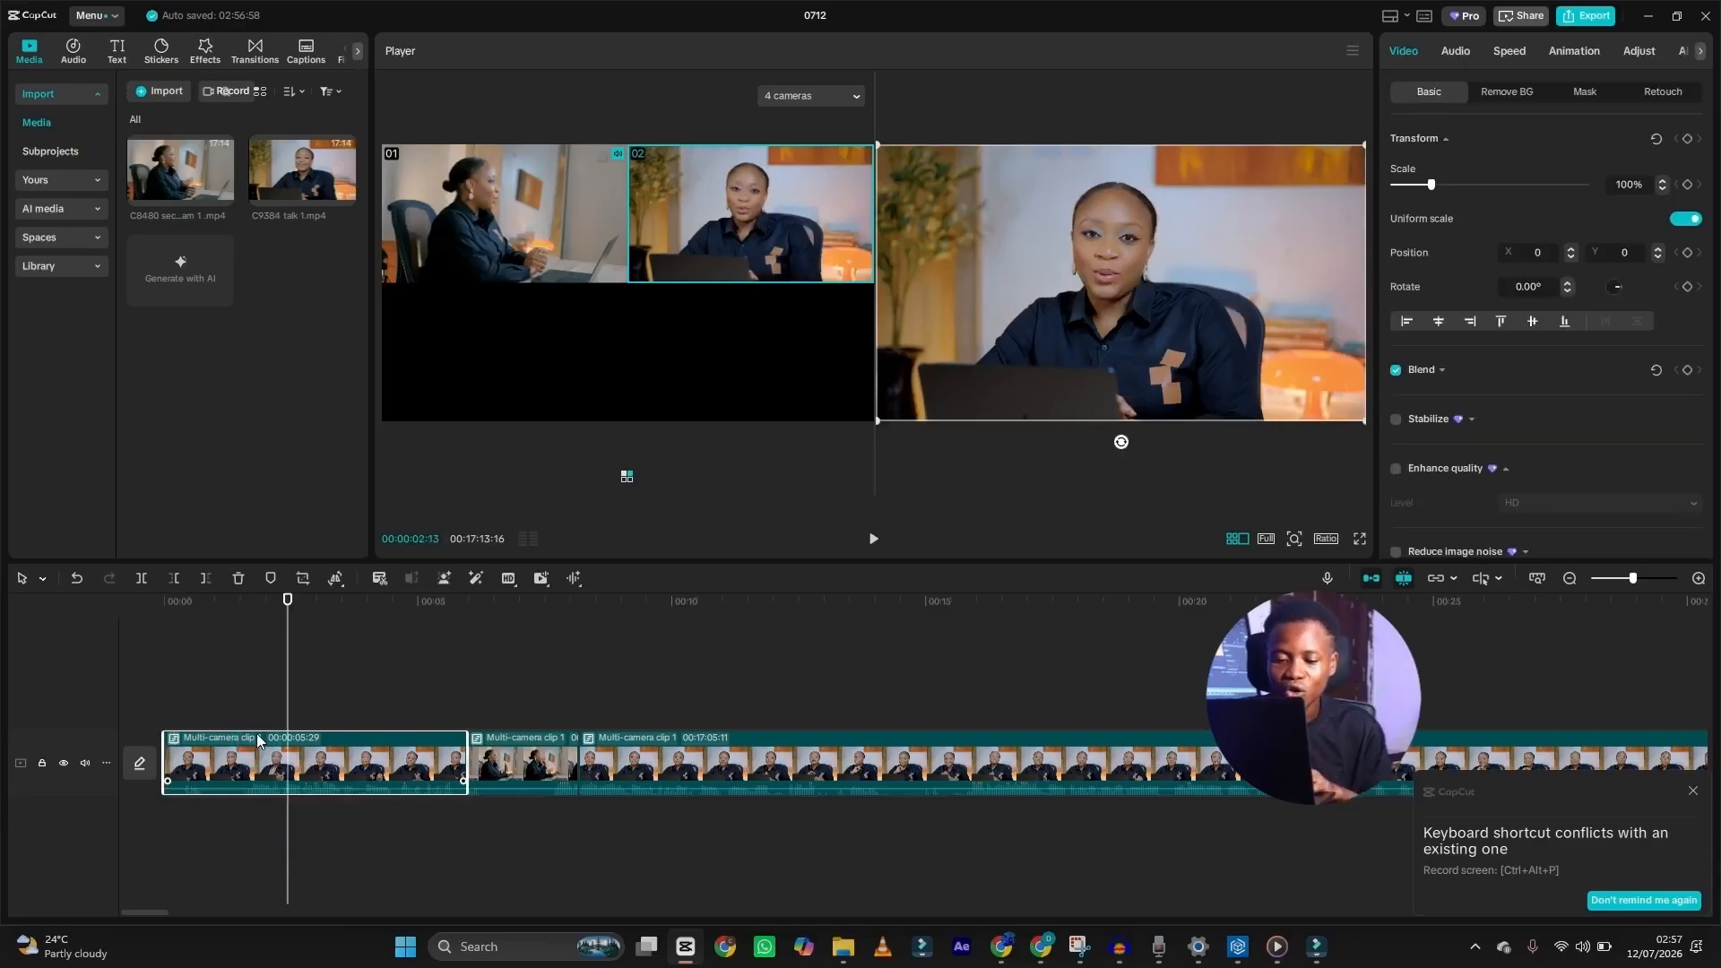
pyautogui.click(574, 190)
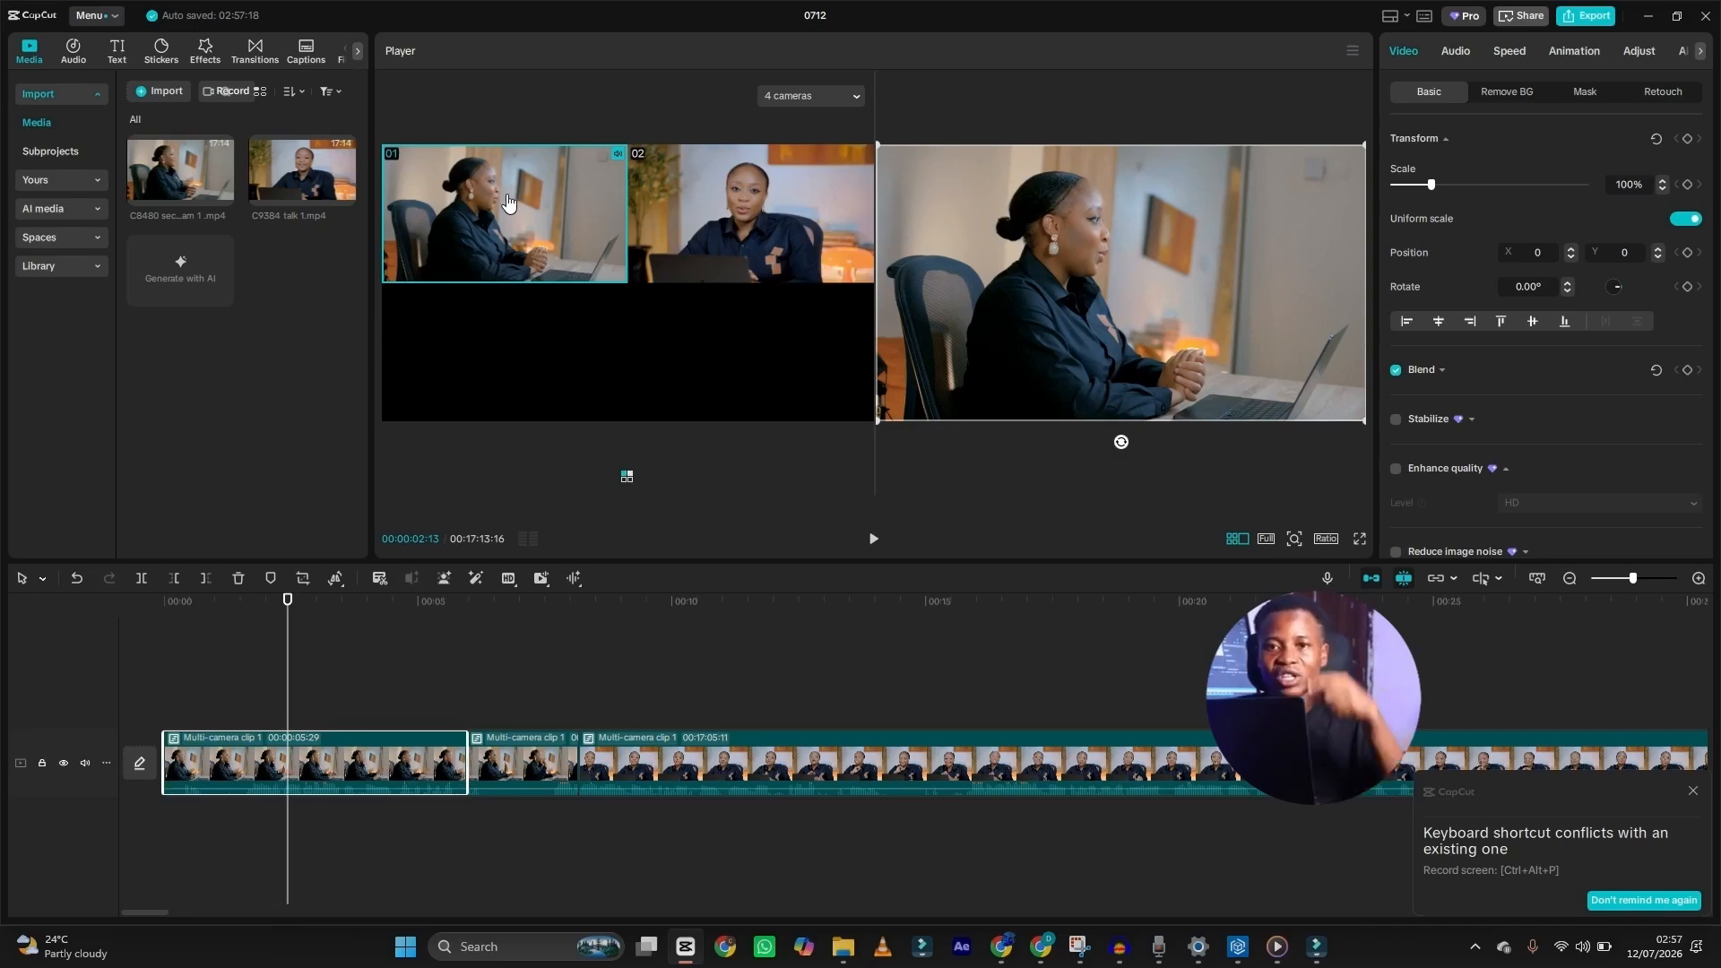
# Cut the first segment at 00:00:02:09, switching to camera 02 from that point
pyautogui.click(349, 825)
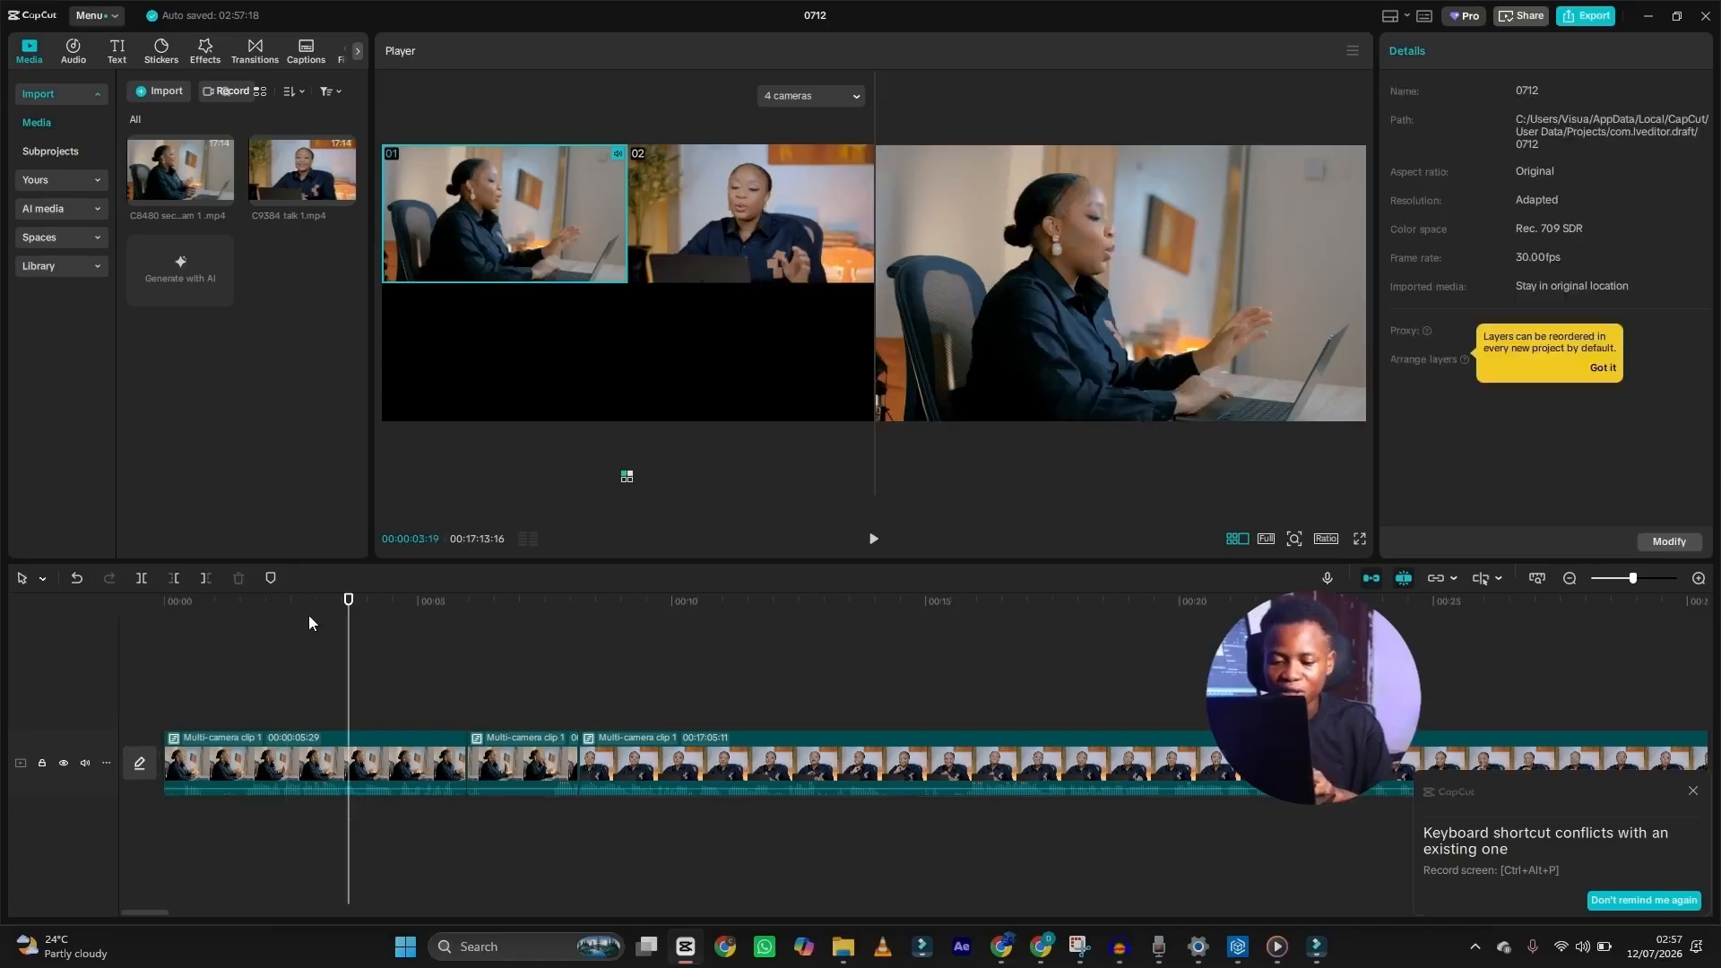
pyautogui.moveTo(314, 623); pyautogui.dragTo(280, 636)
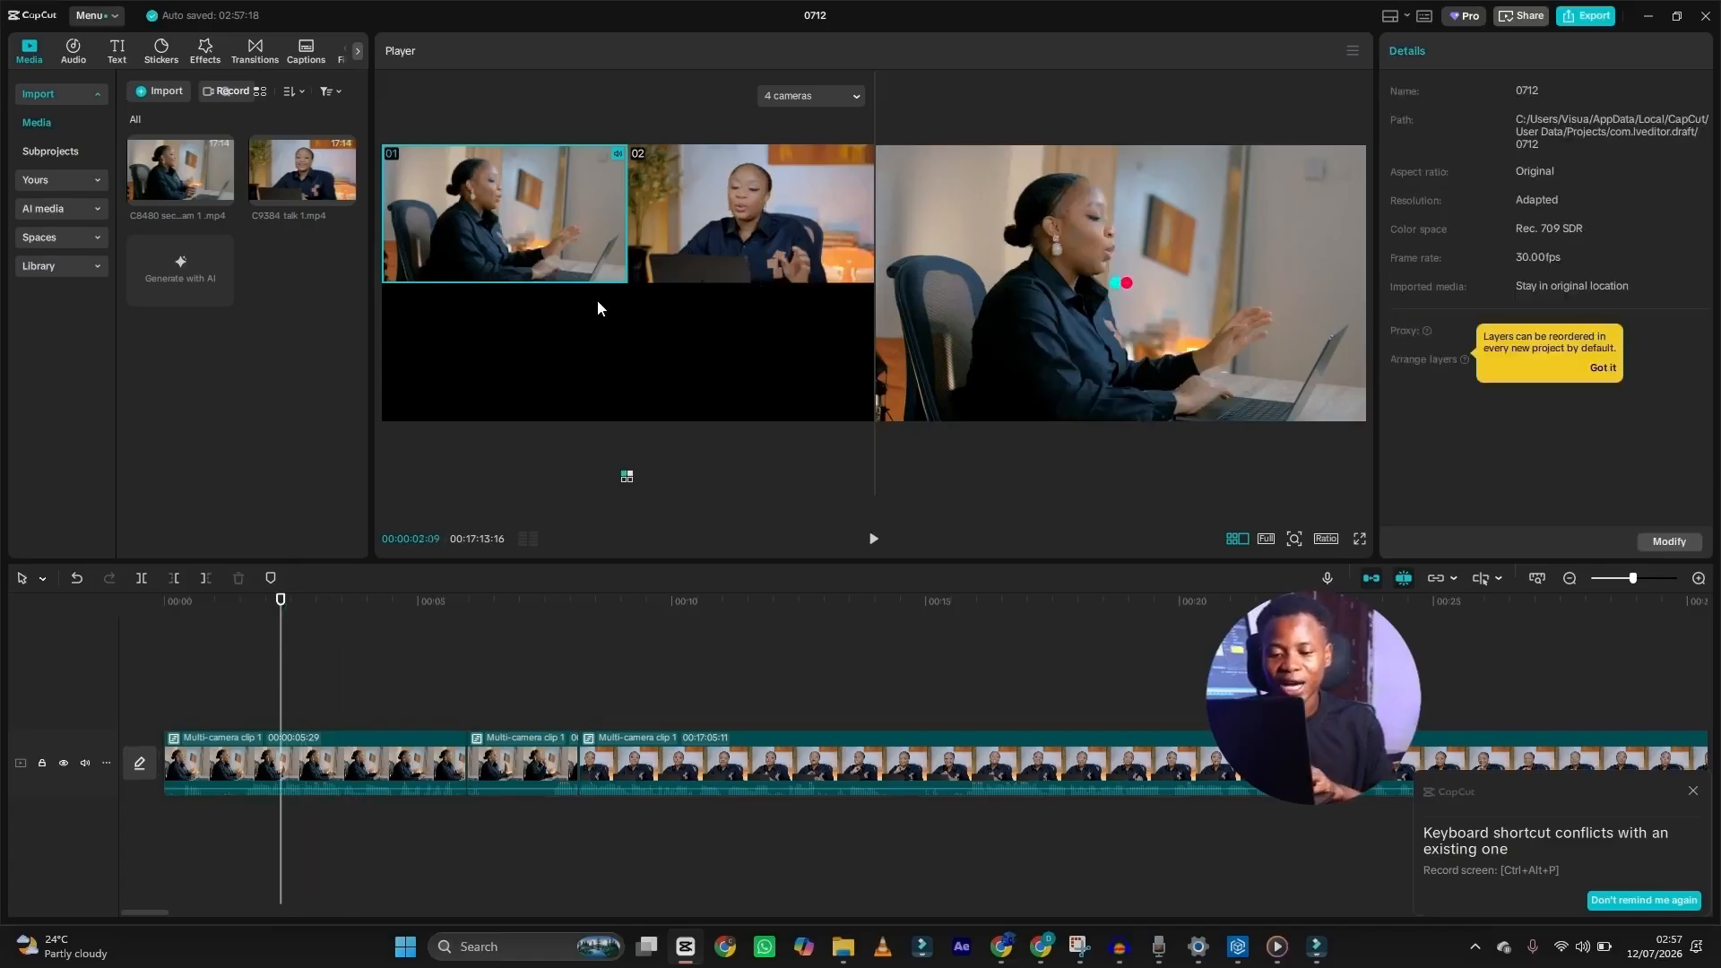
pyautogui.click(733, 211)
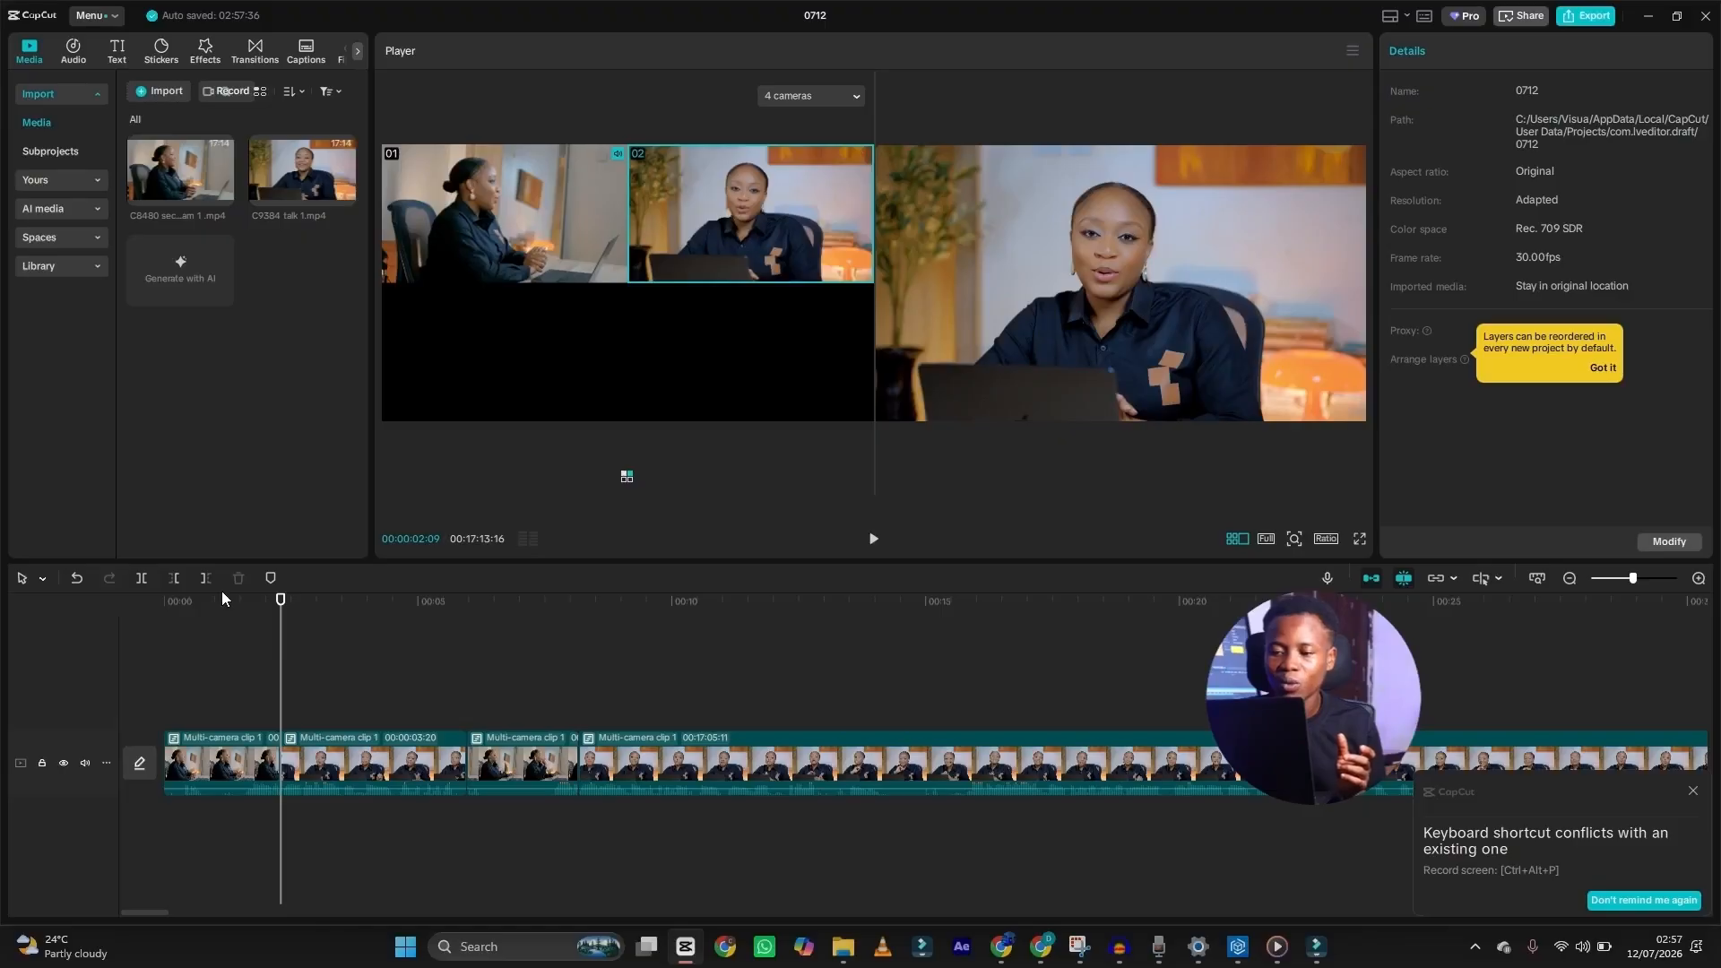
# Change the second segment to camera 01 and cut it to camera 02 at 00:00:04:05
pyautogui.click(318, 755)
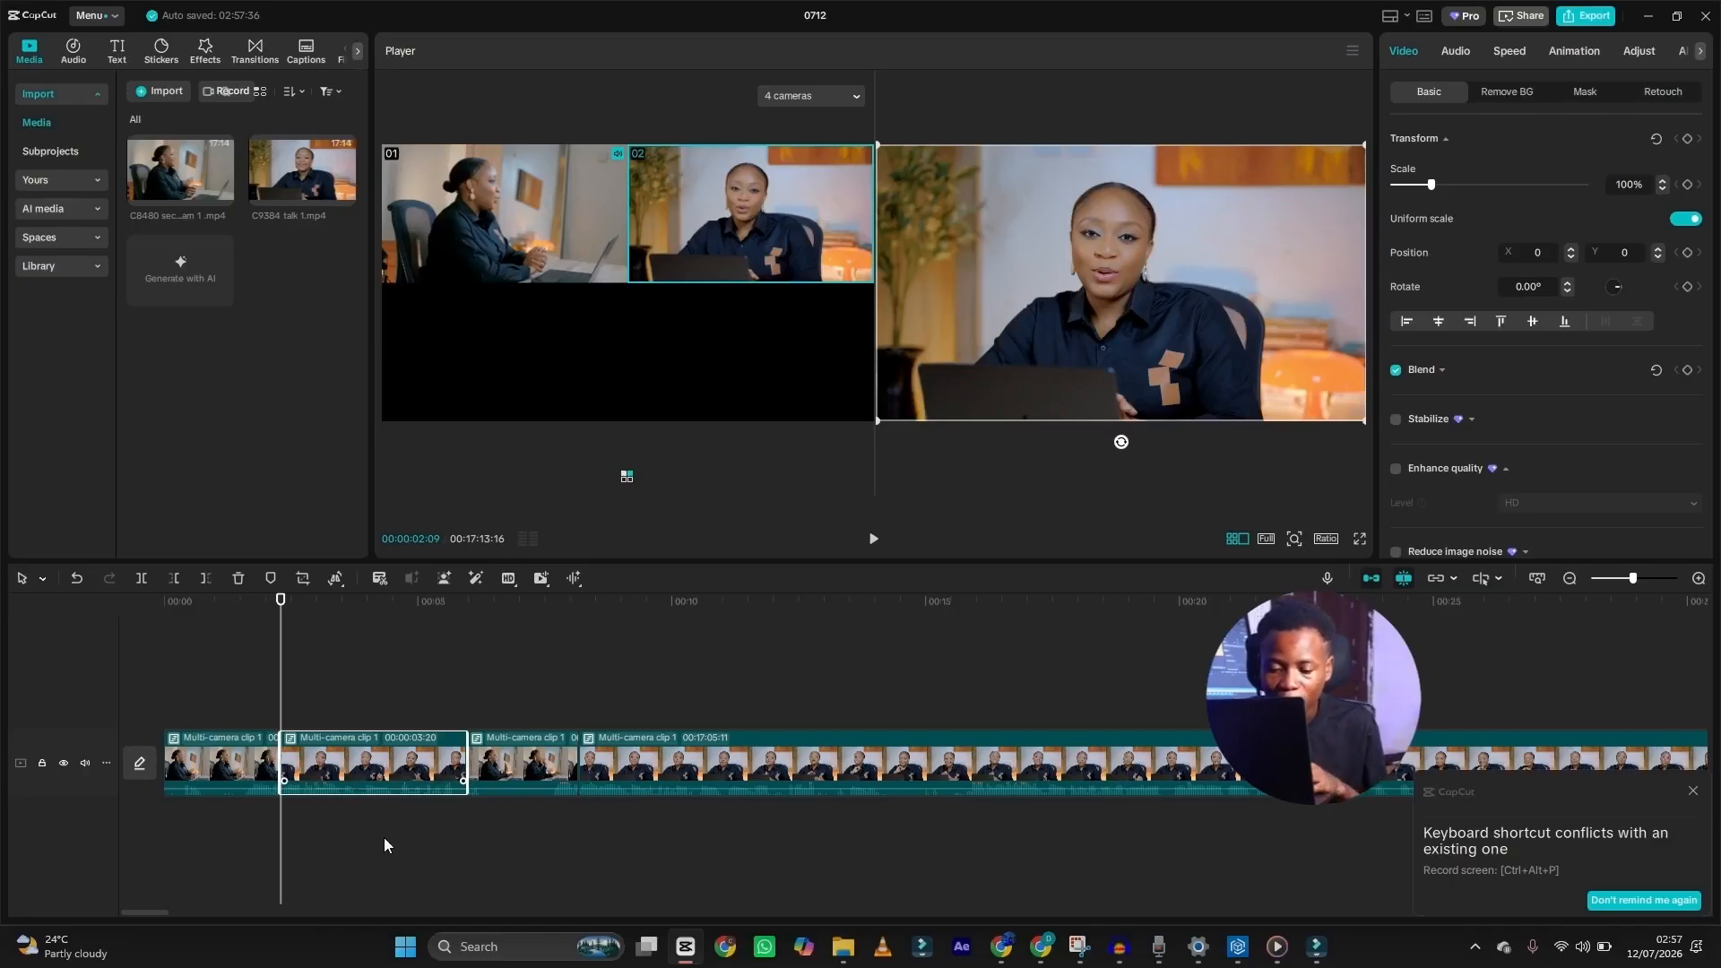
pyautogui.moveTo(415, 845); pyautogui.dragTo(385, 698)
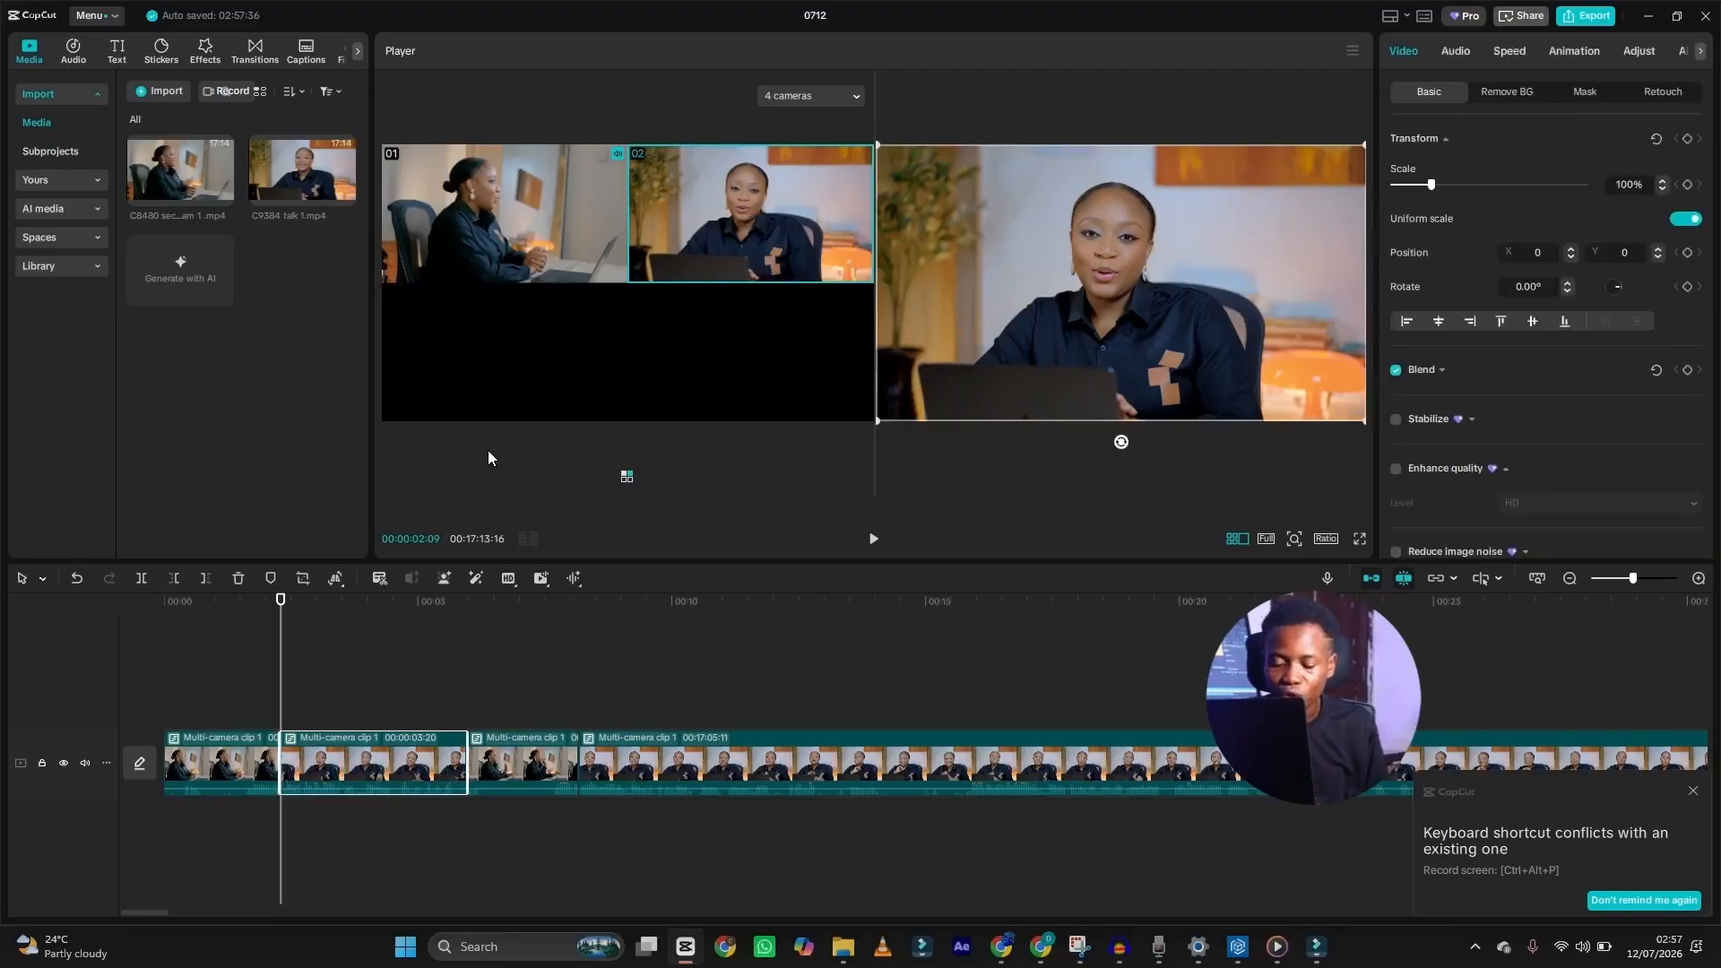
pyautogui.click(527, 197)
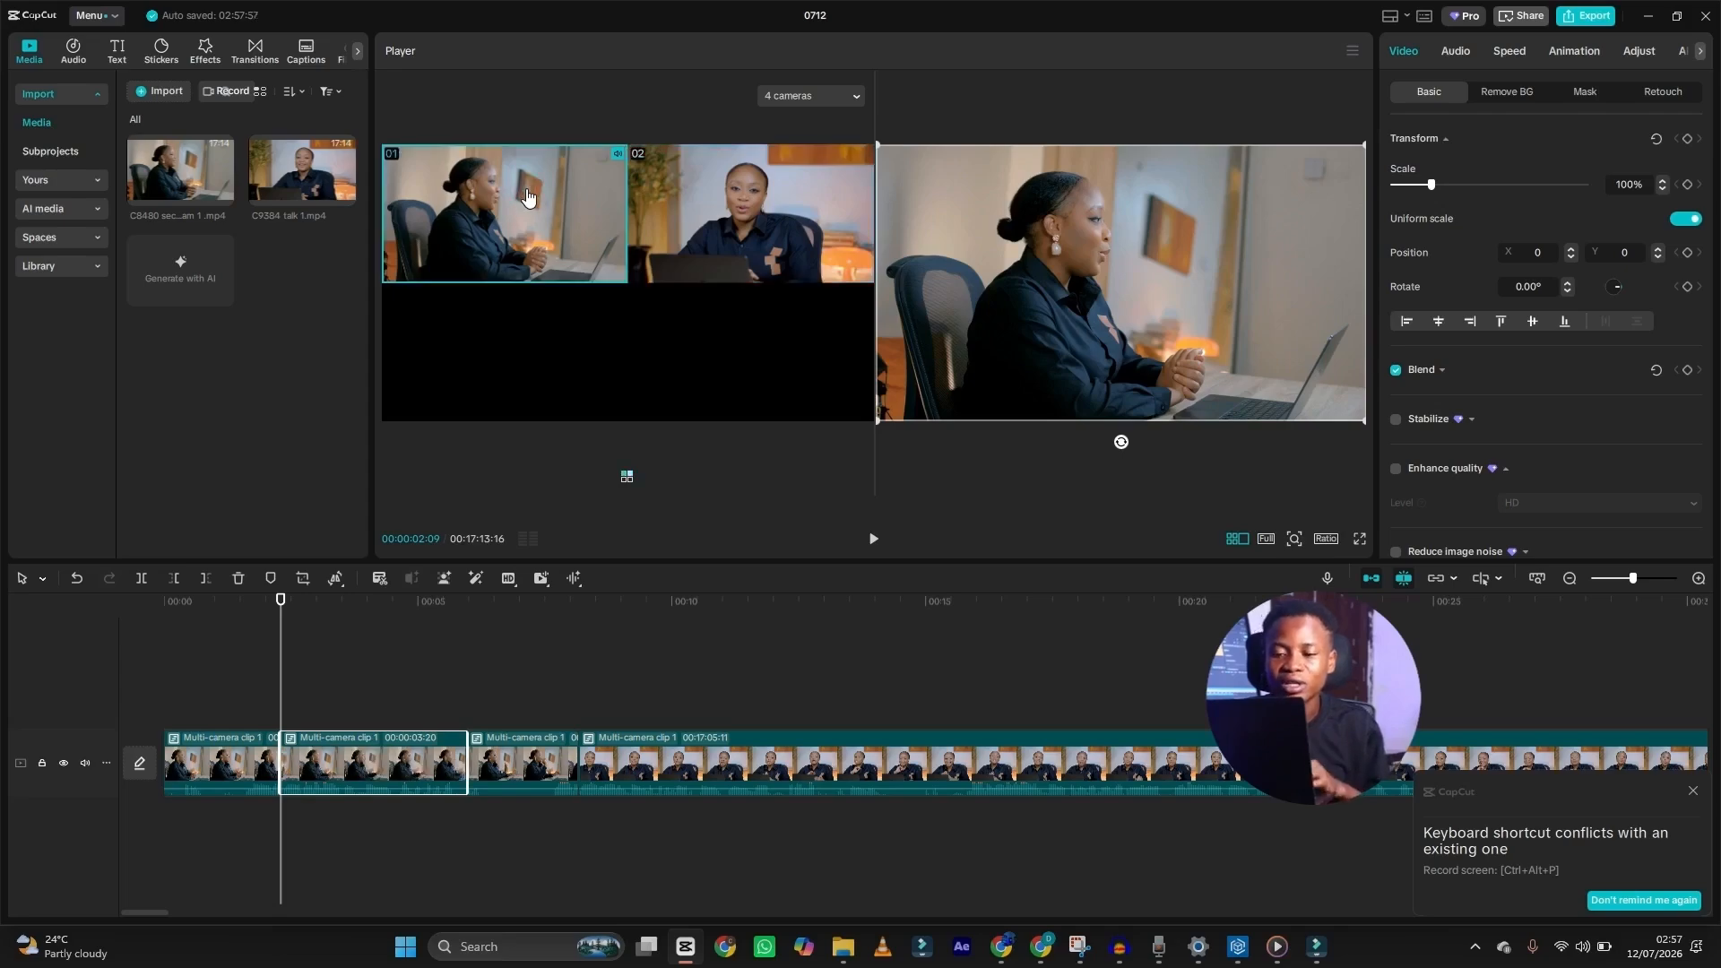
pyautogui.click(349, 821)
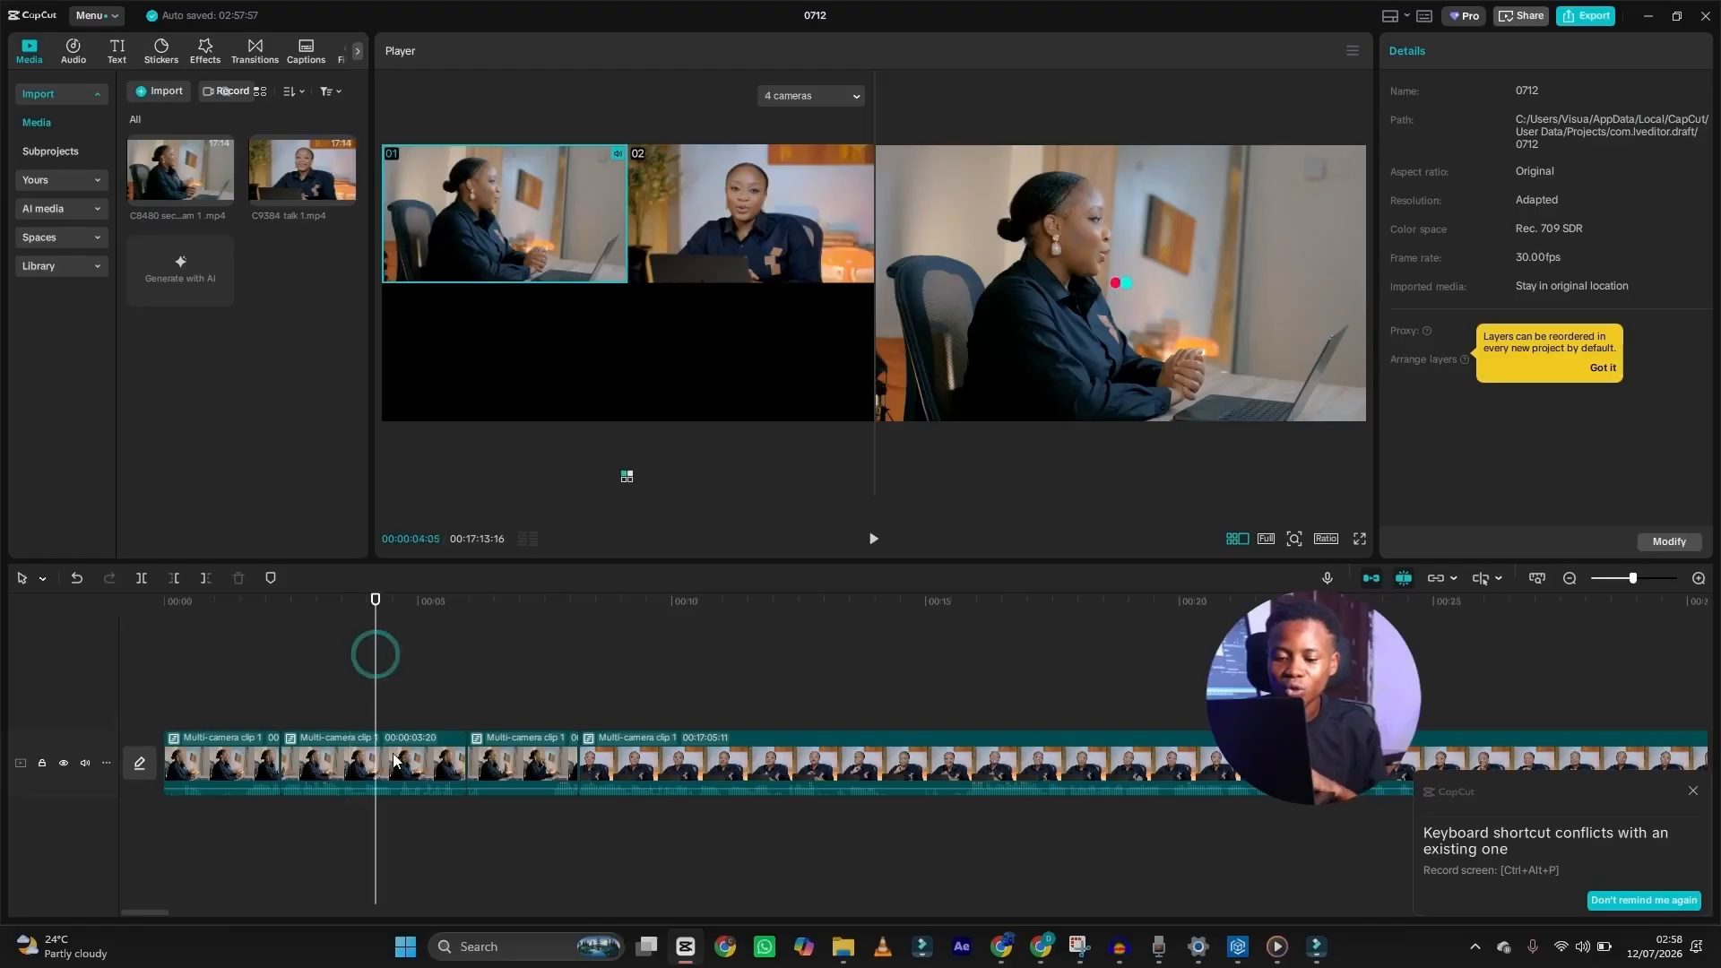
pyautogui.click(773, 201)
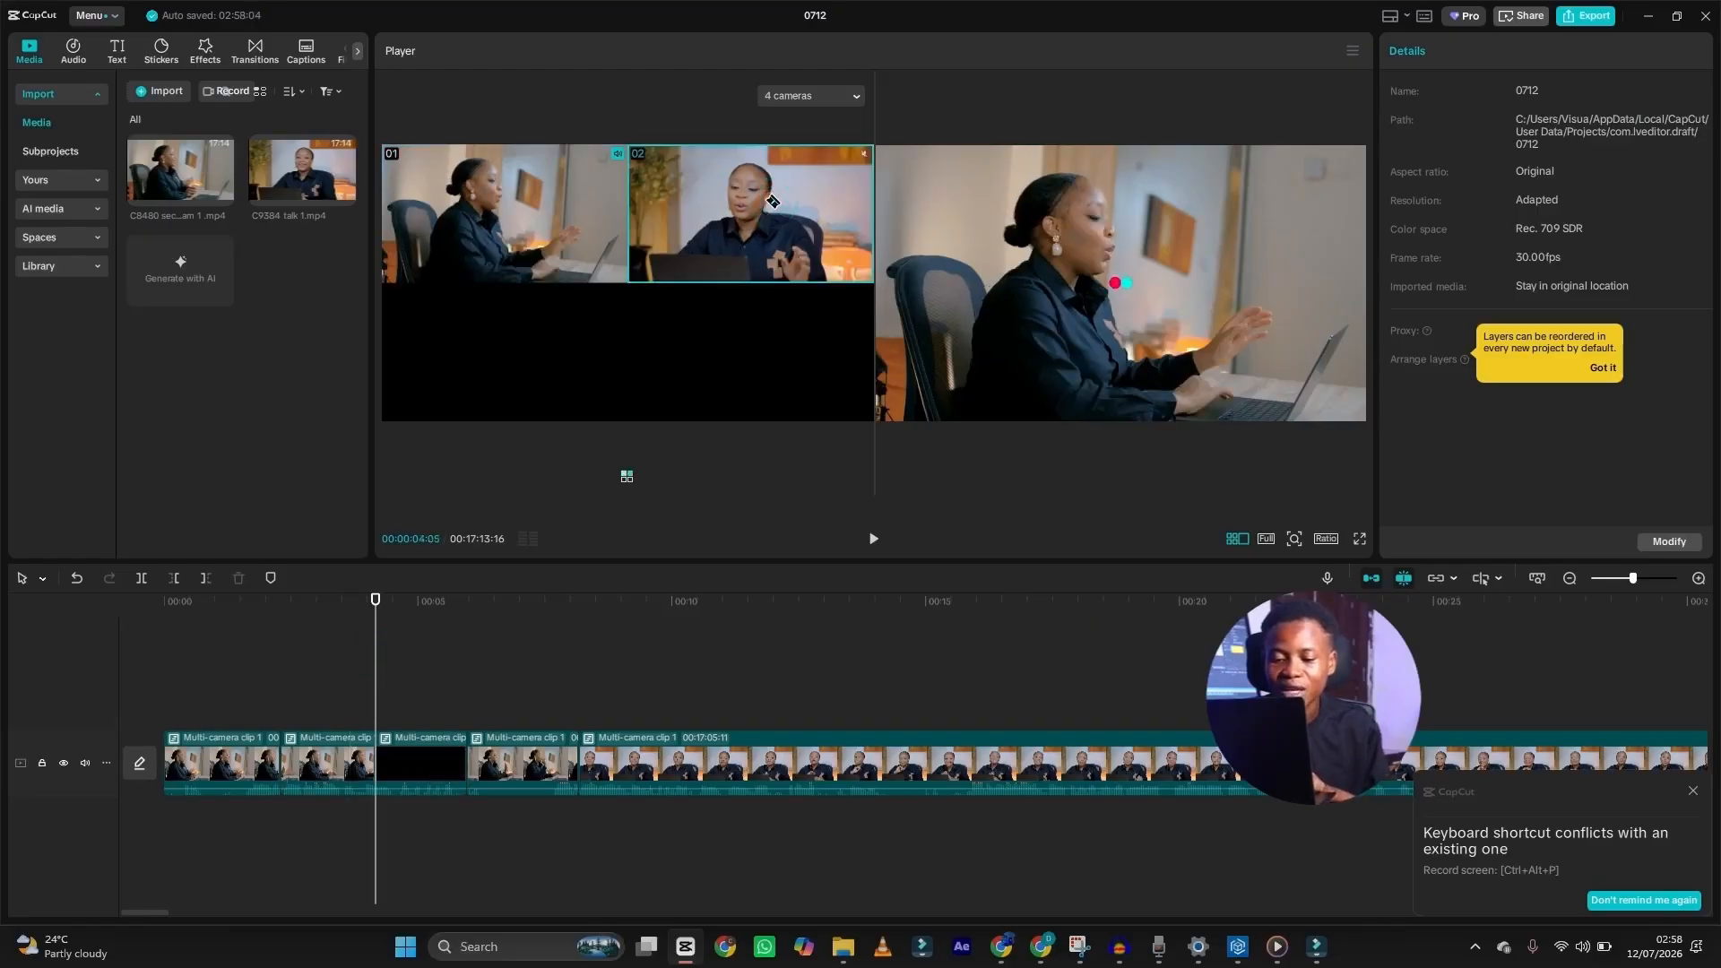
# Switch the third segment, starting at 00:00:04:05, to camera 01 and back to camera 02
pyautogui.click(444, 747)
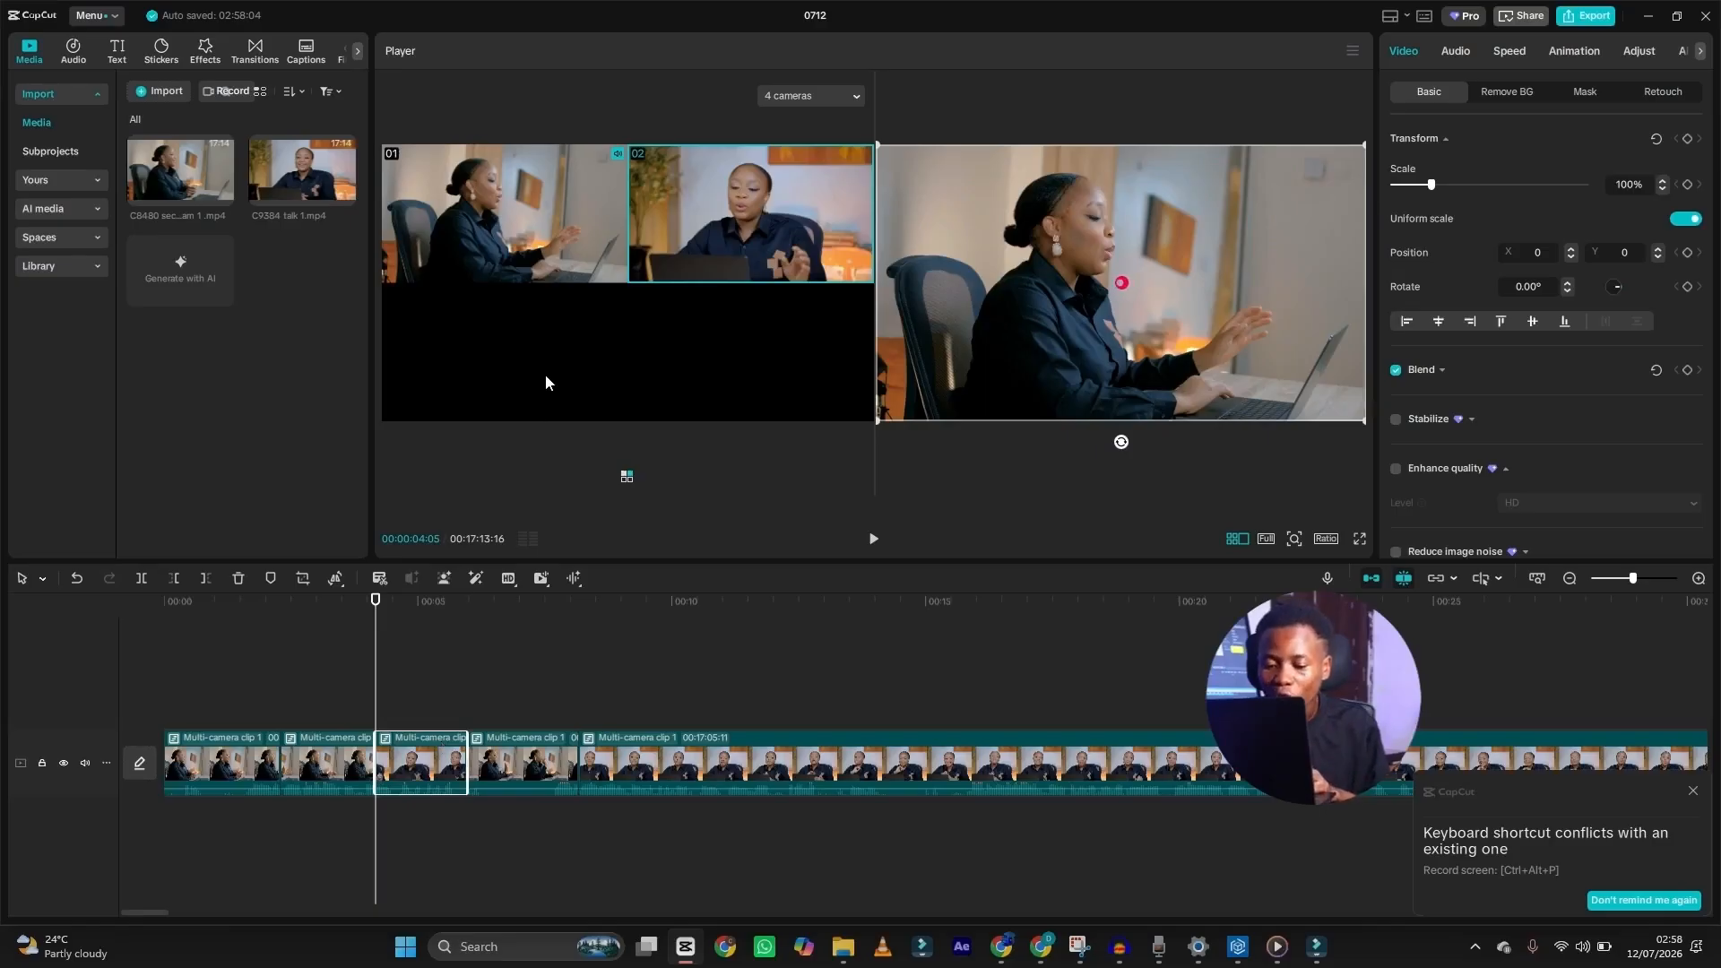
pyautogui.click(512, 224)
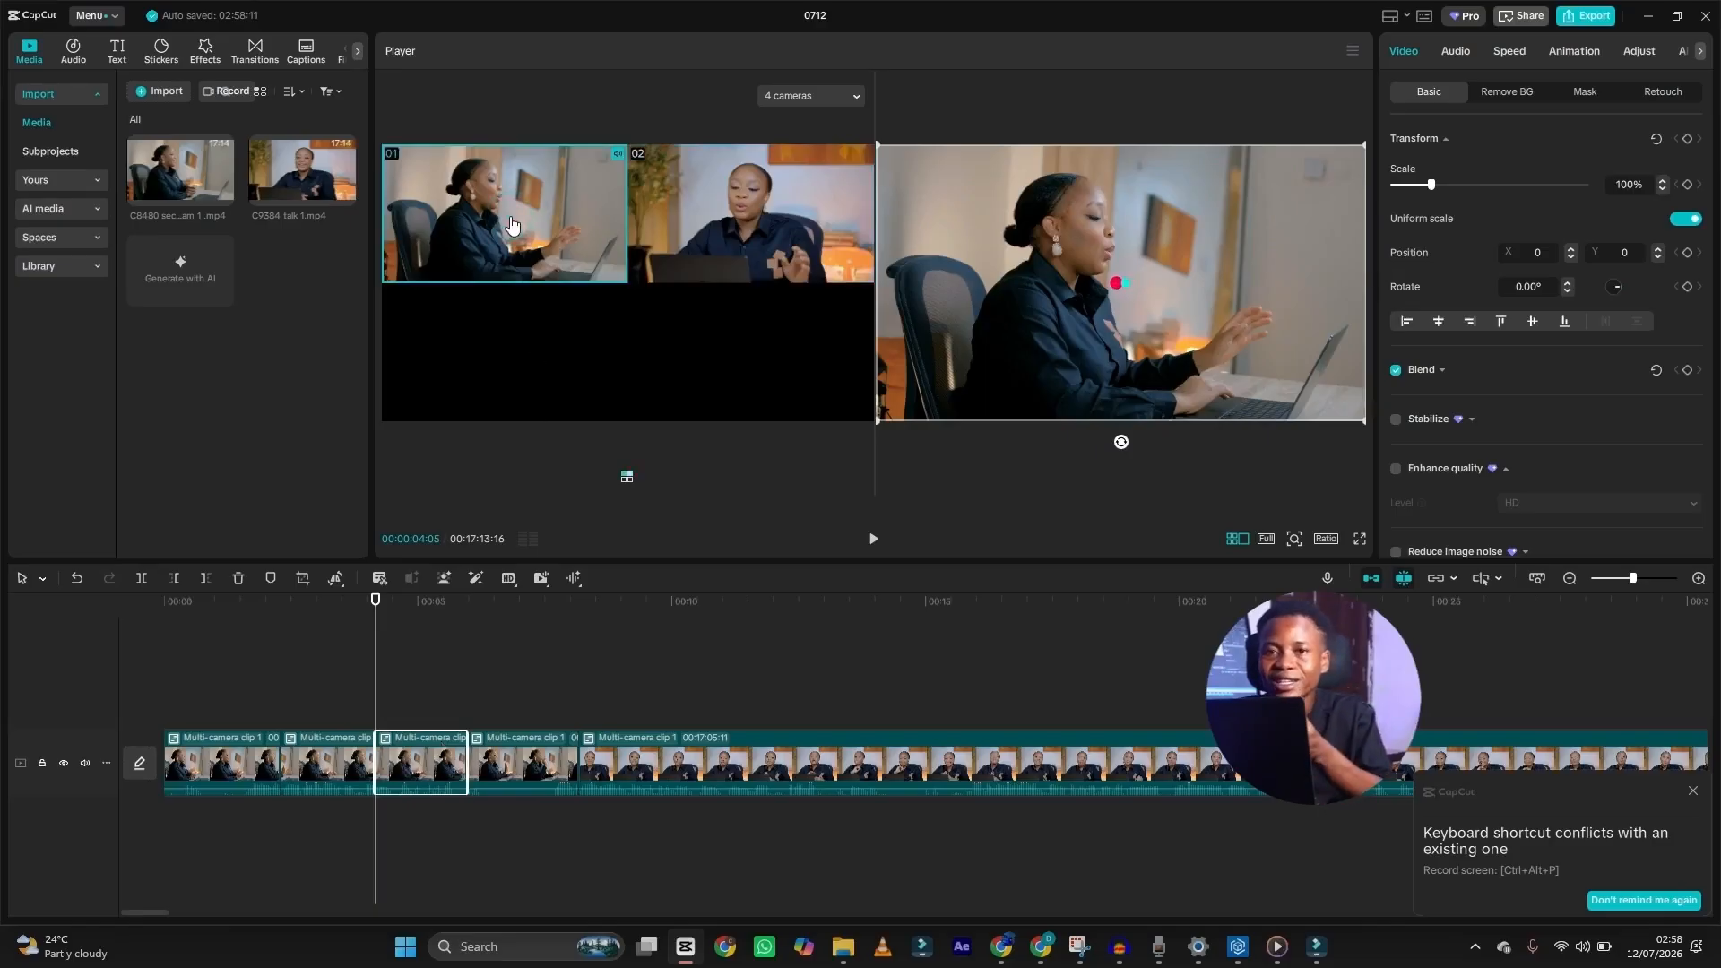
pyautogui.click(636, 196)
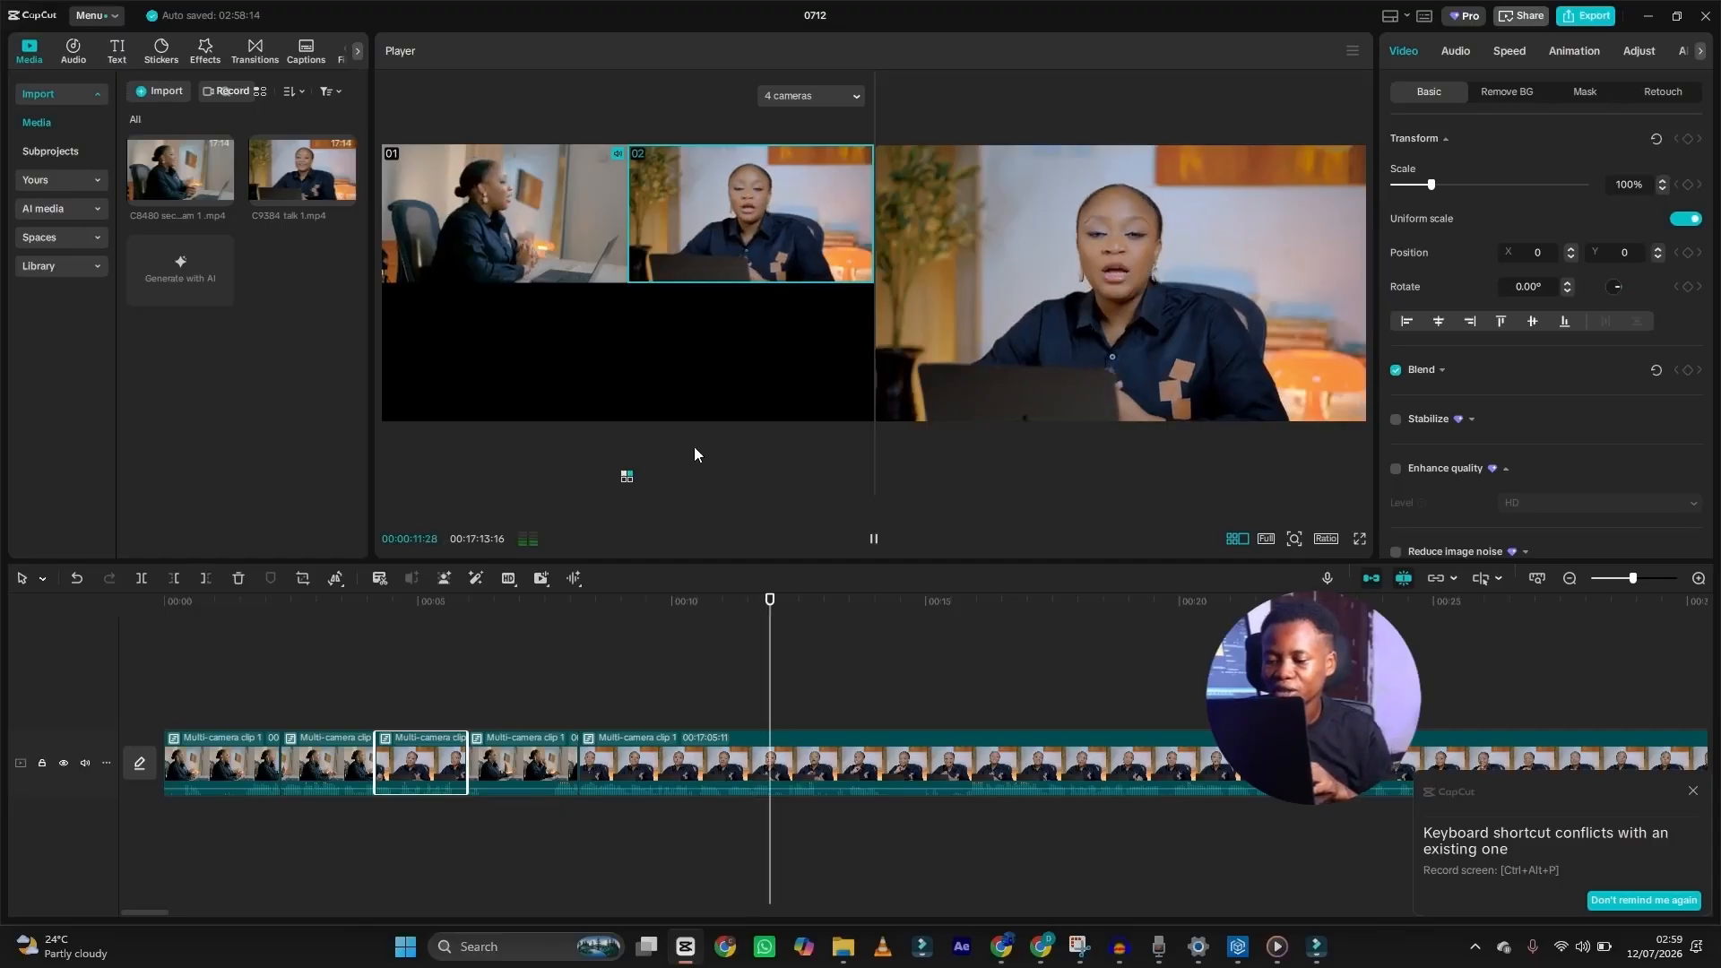
# During playback, cut to camera 01 at about 13 s, camera 02 at about 15 s and camera 01 at about 16 s, stopping near 18 s
pyautogui.click(549, 229)
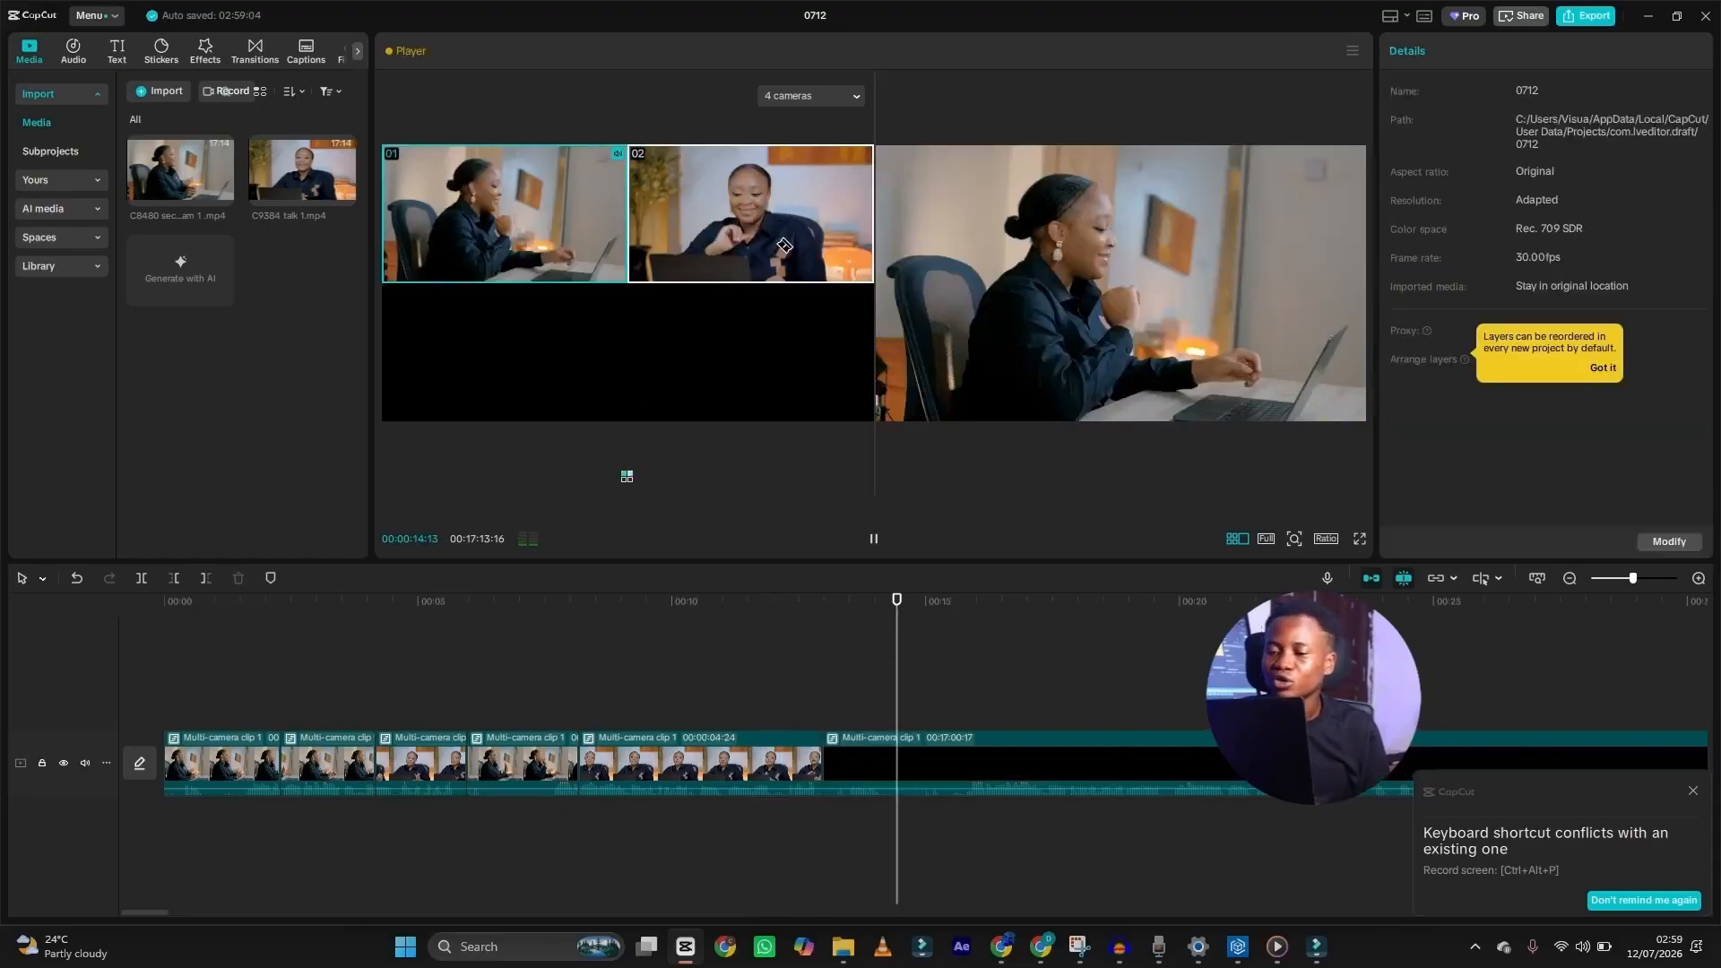
pyautogui.click(784, 245)
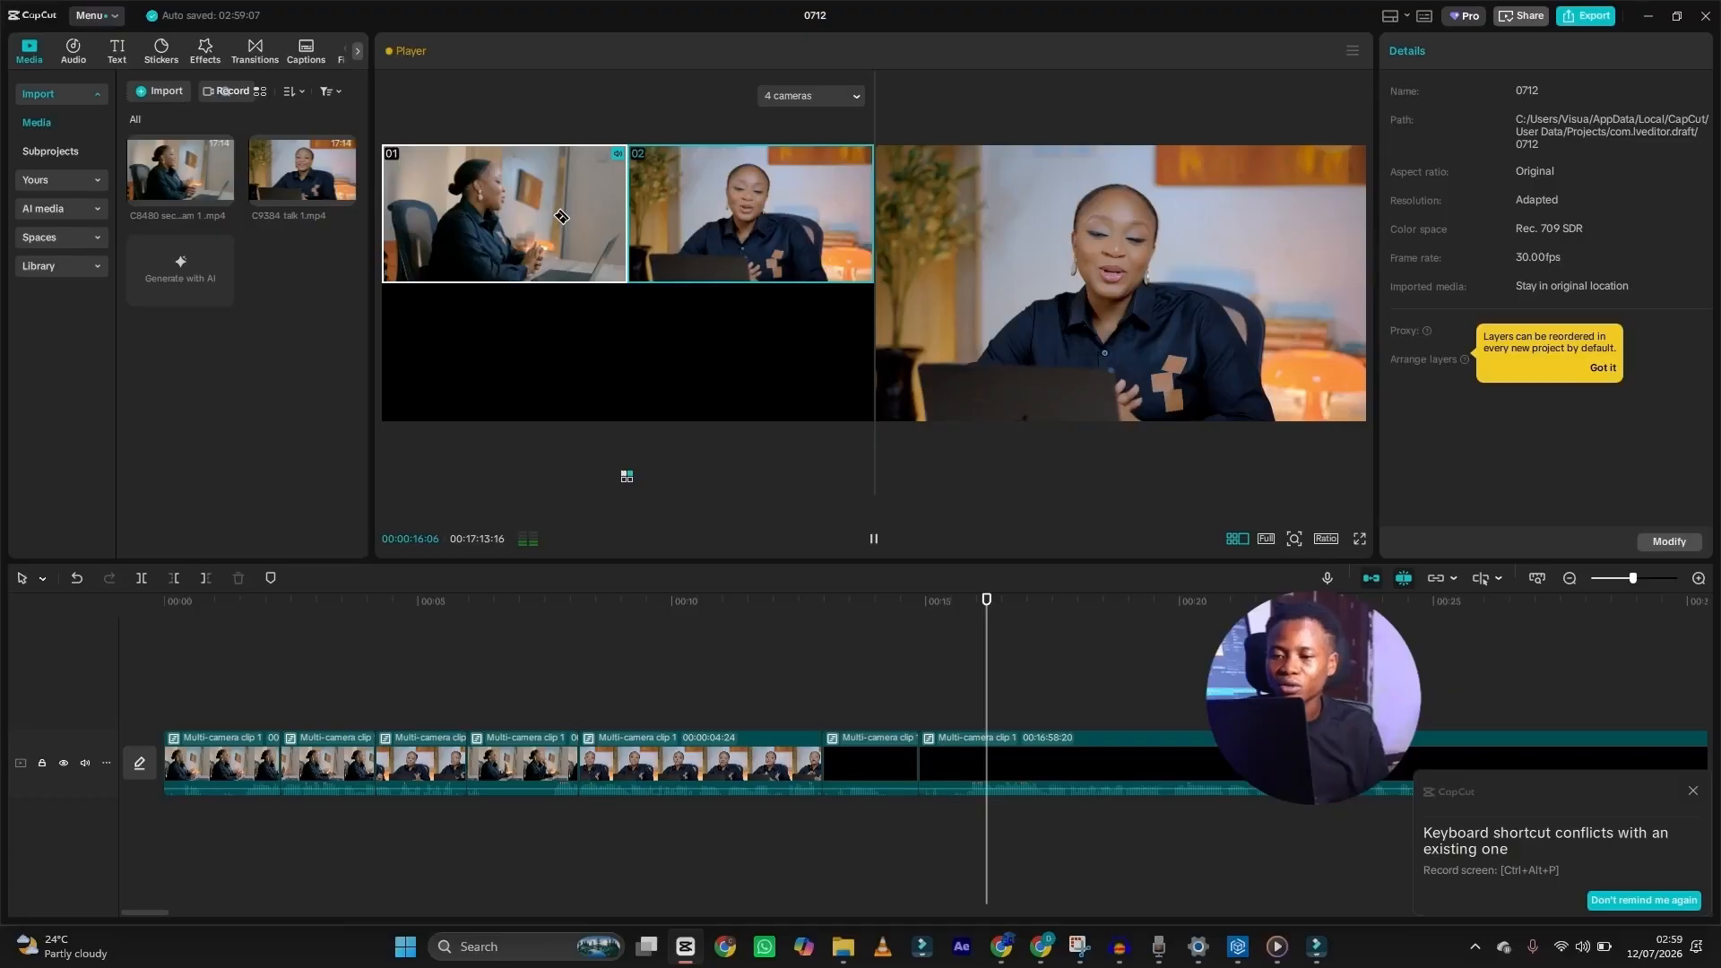
pyautogui.click(561, 217)
pyautogui.press('space')
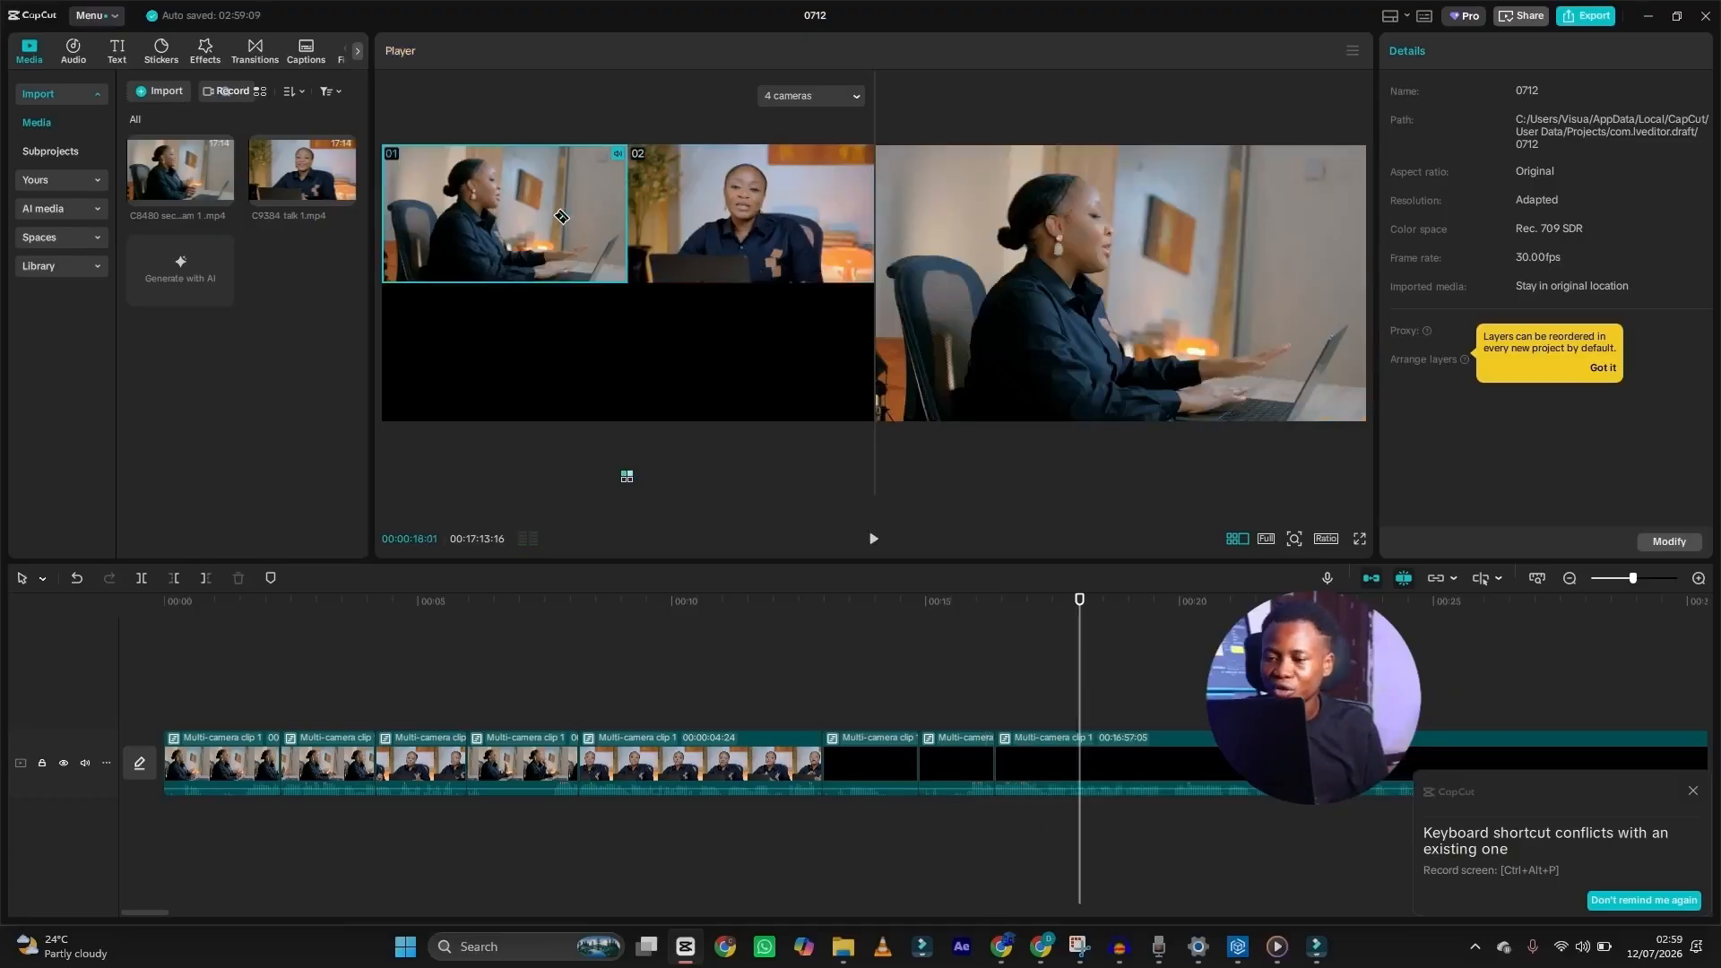